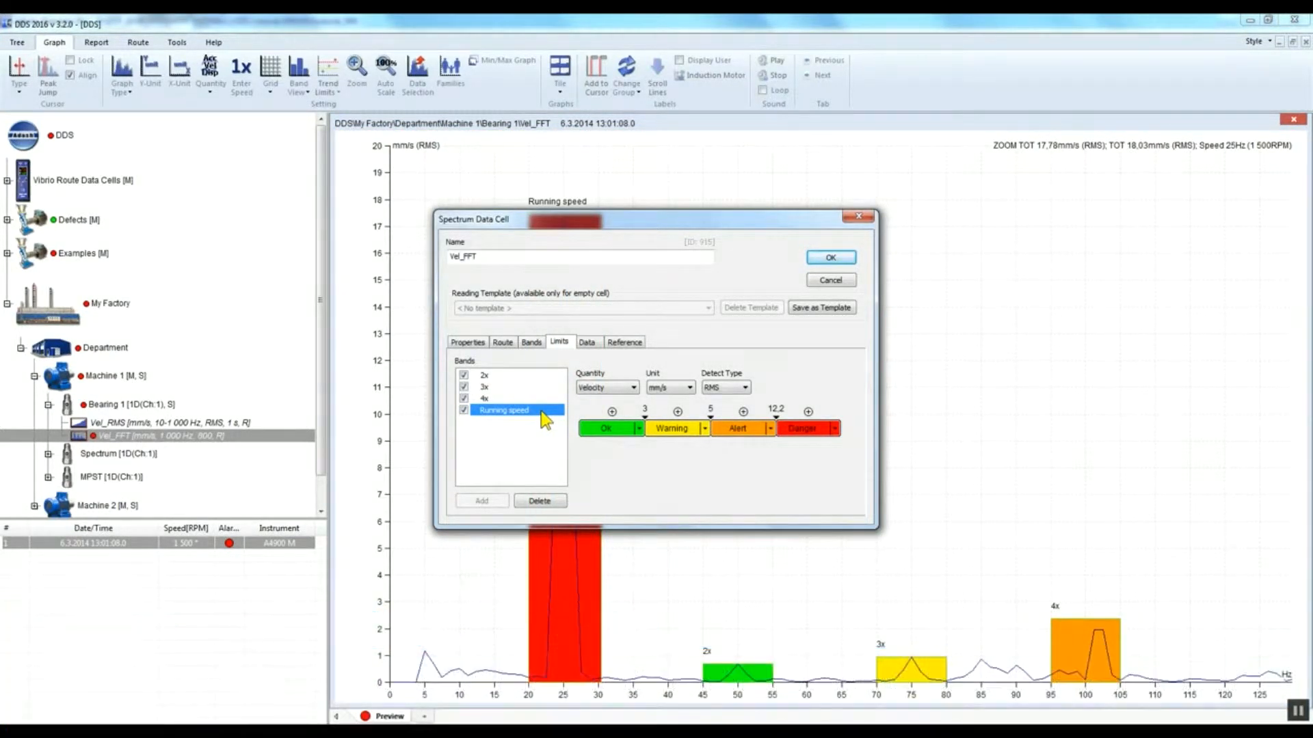
Step: Review the limit values of the 2x band and close the spectrum data cell dialog
click(508, 375)
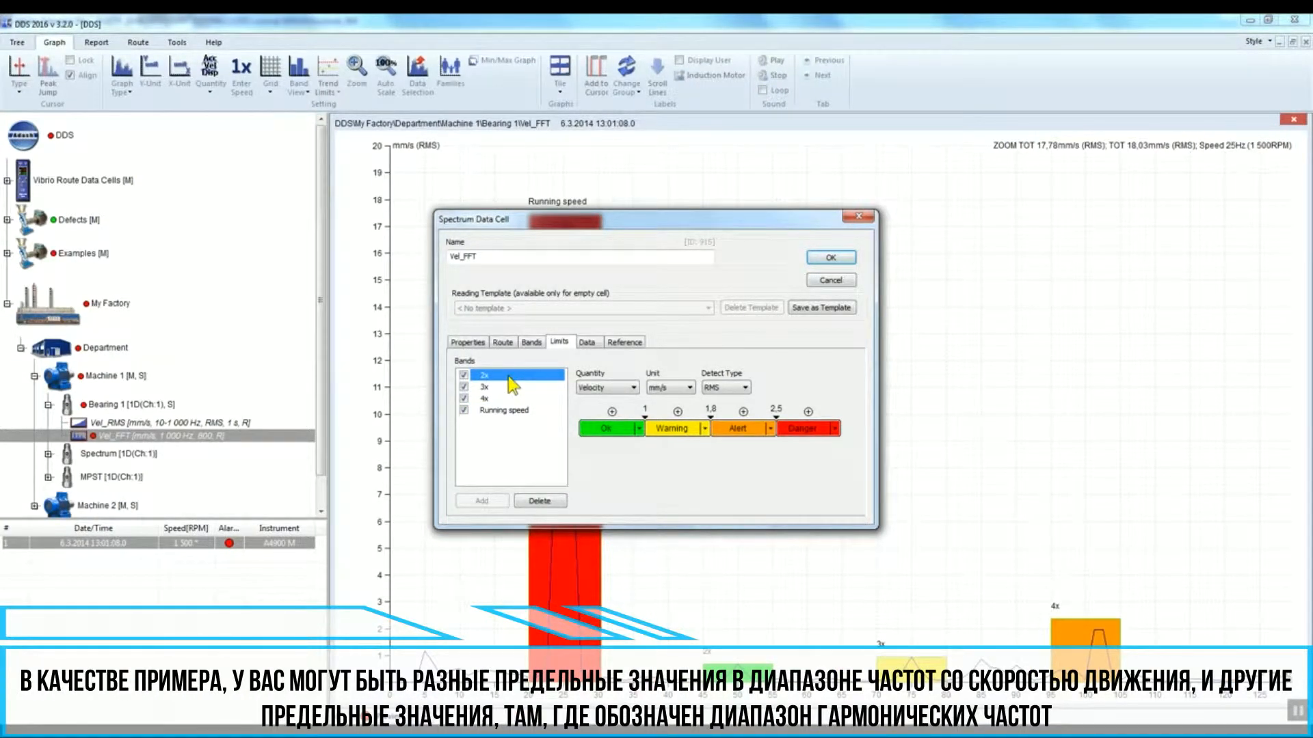
click(850, 257)
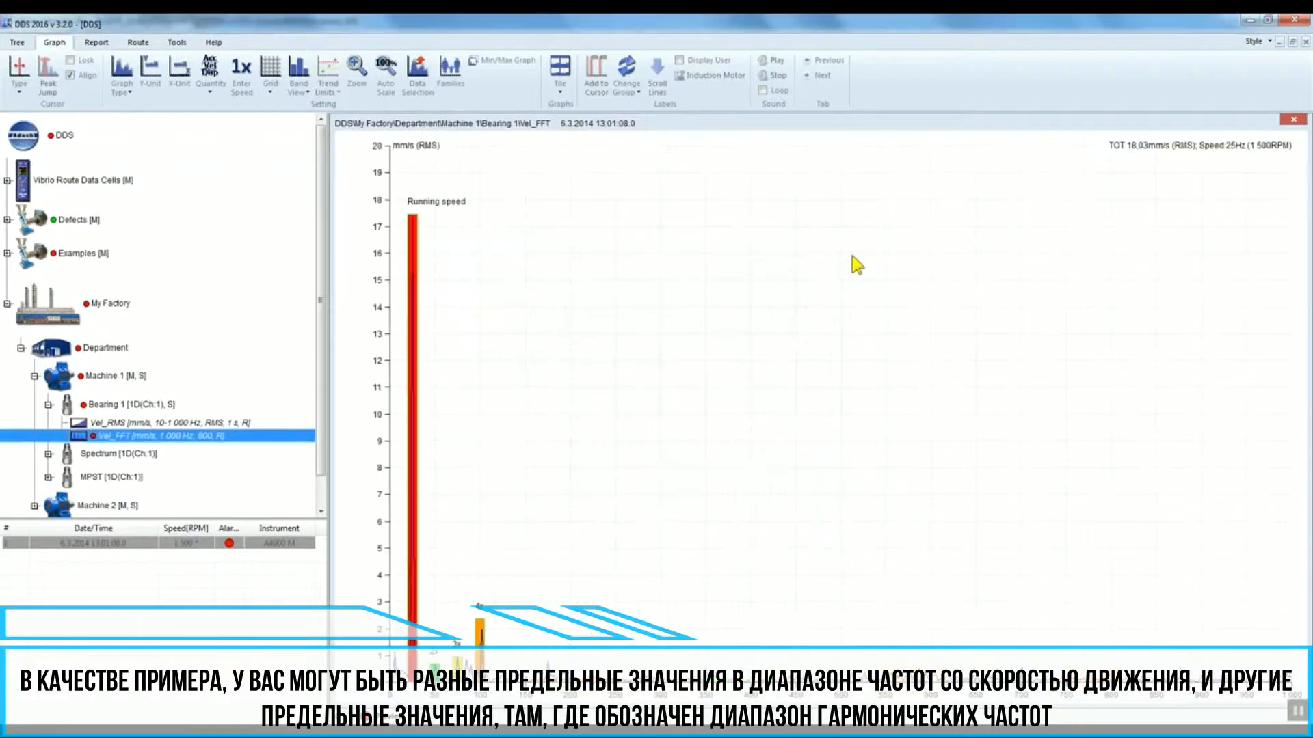
Step: Display the spectrum bands together with their limits
drag(543, 698, 356, 692)
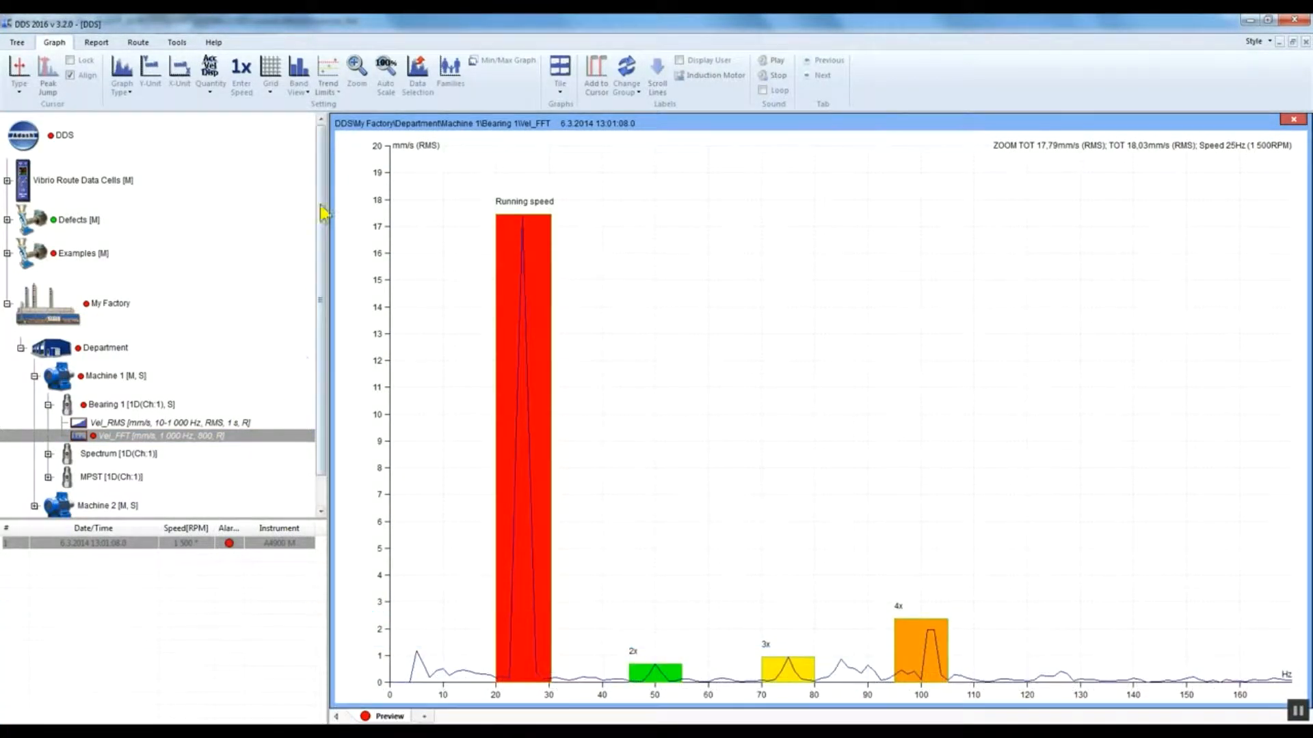
click(306, 80)
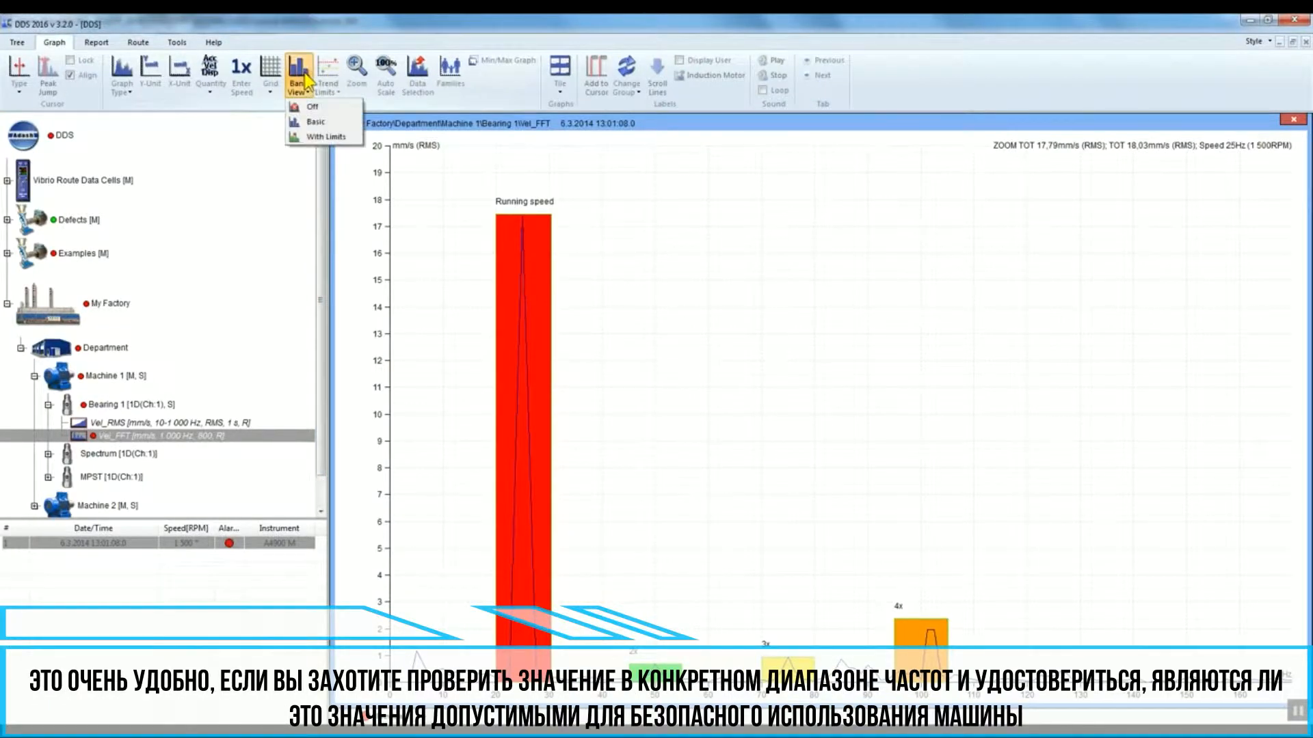
click(321, 138)
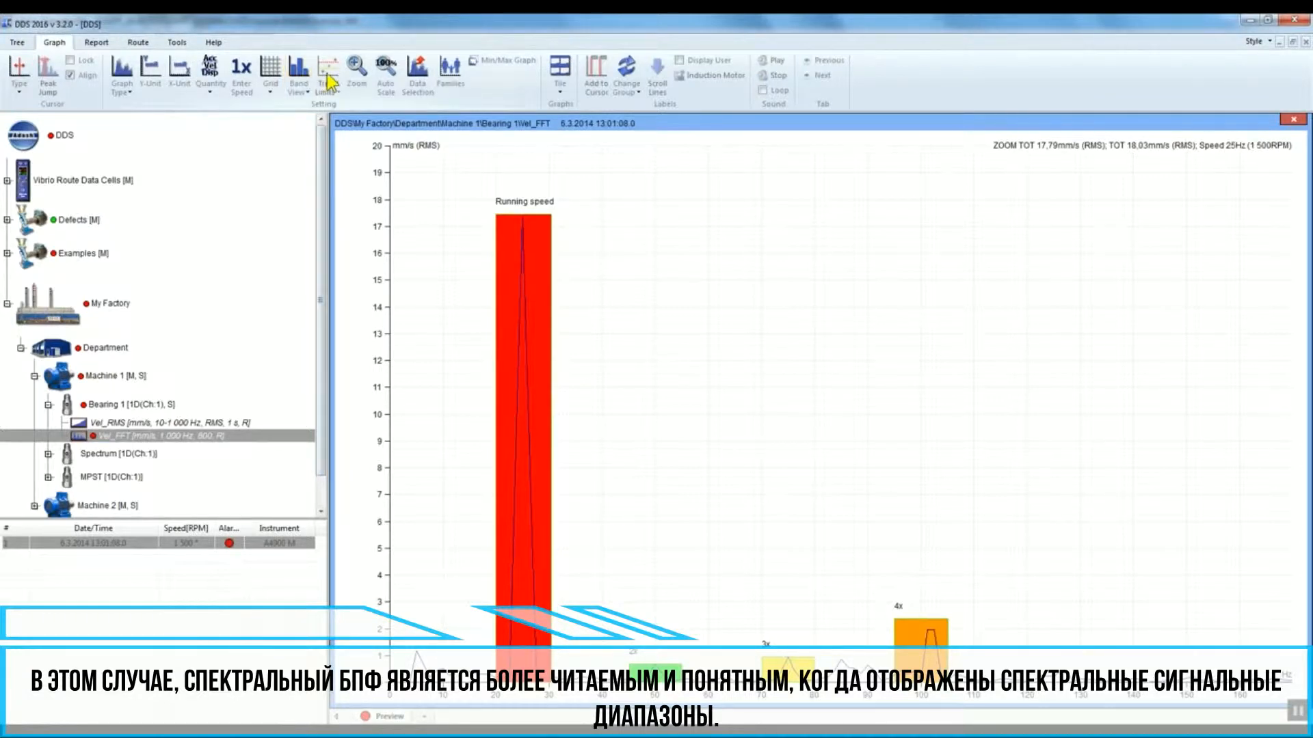
Step: Add a new band named Running speed to the Vel_FFT data cell of Bearing 1
click(220, 405)
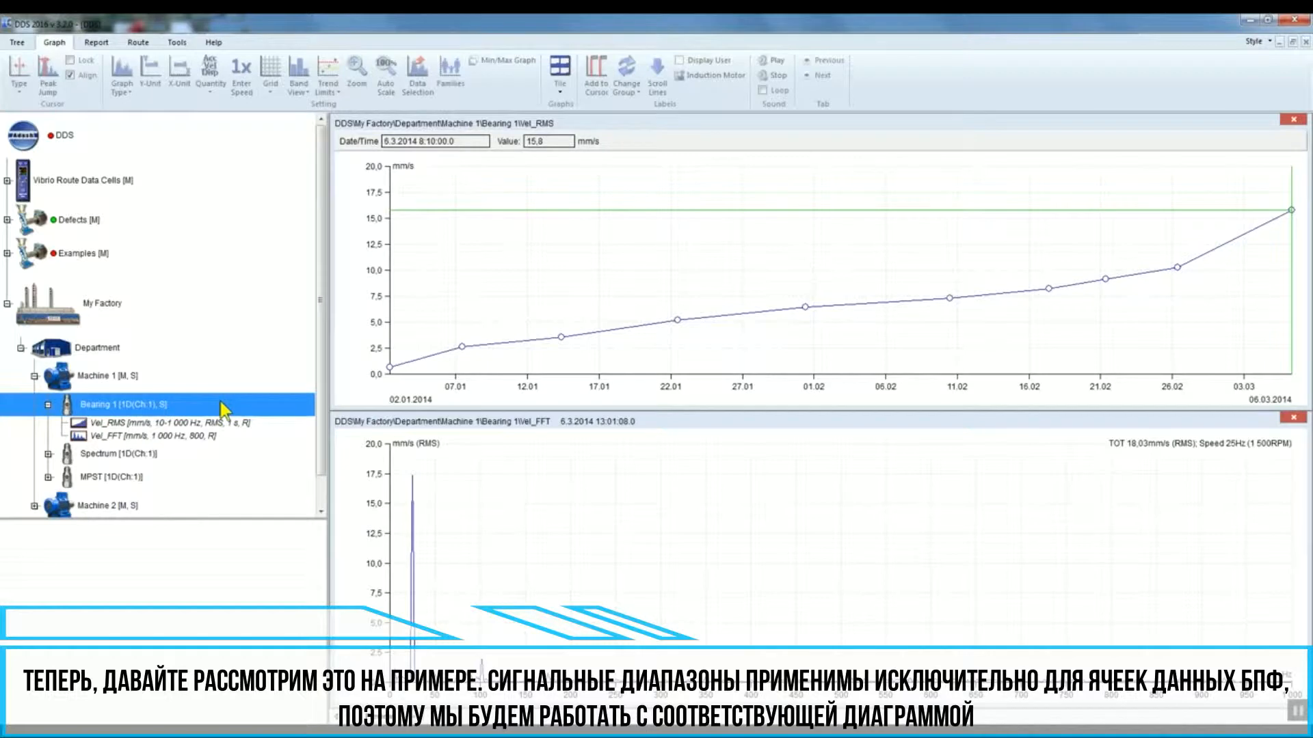
click(115, 438)
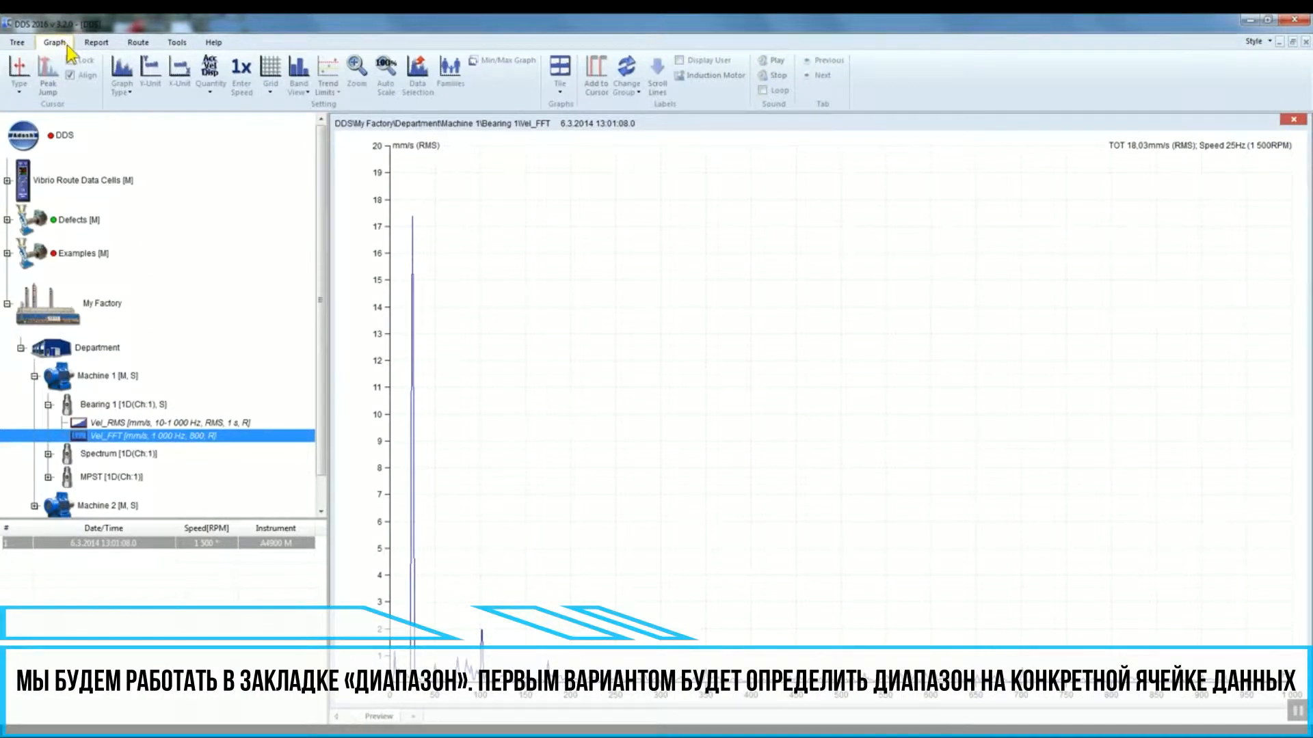
right_click(227, 436)
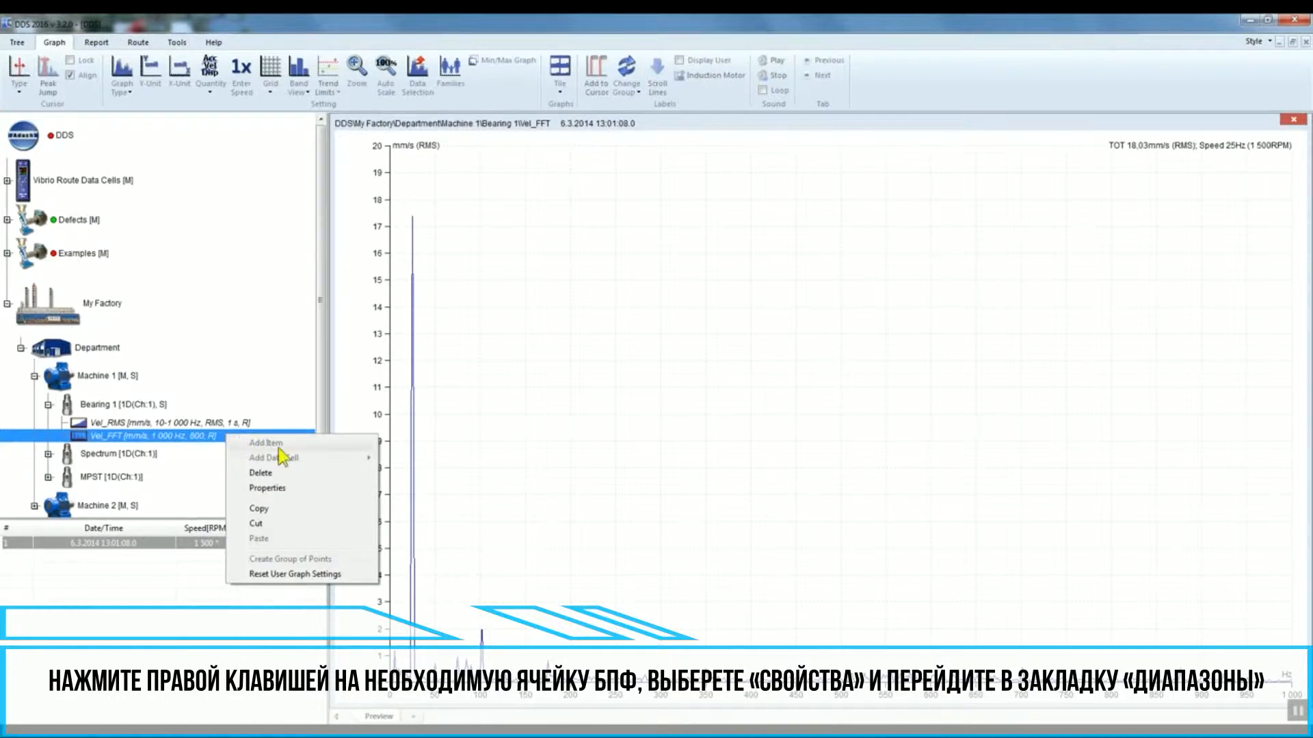
click(311, 487)
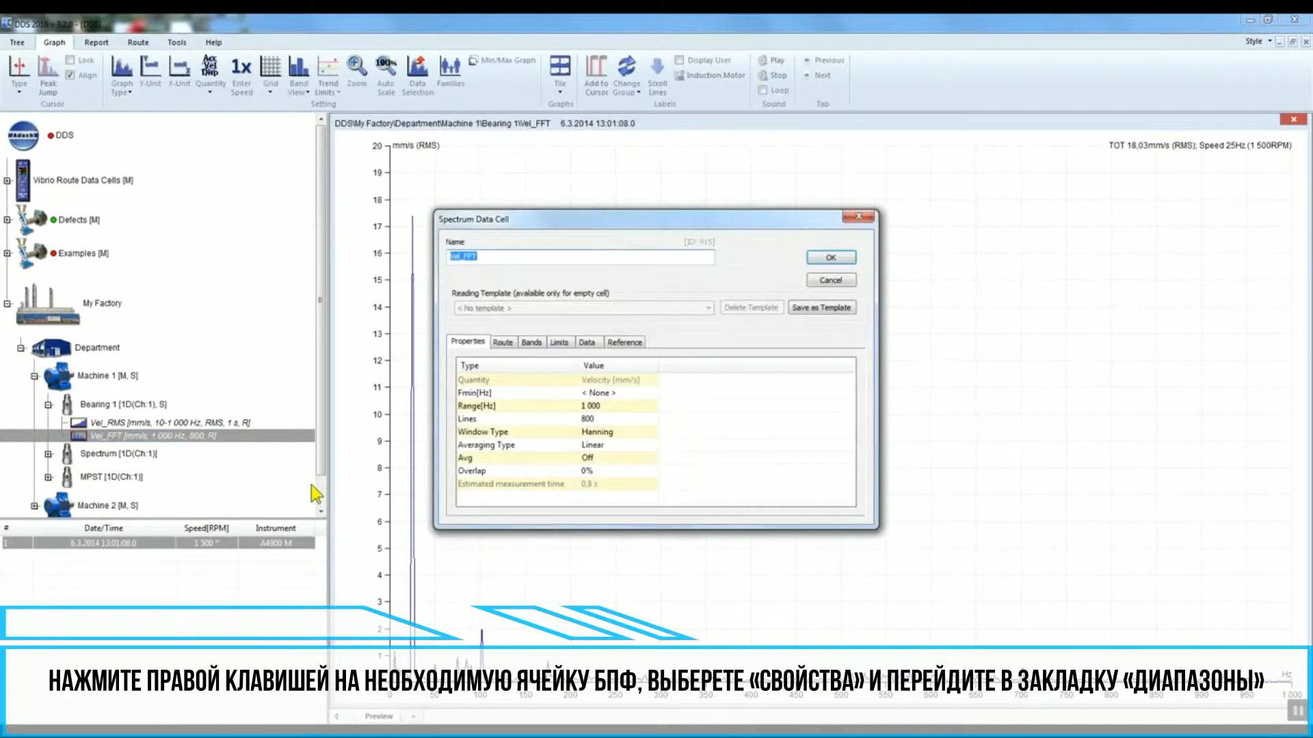
click(532, 343)
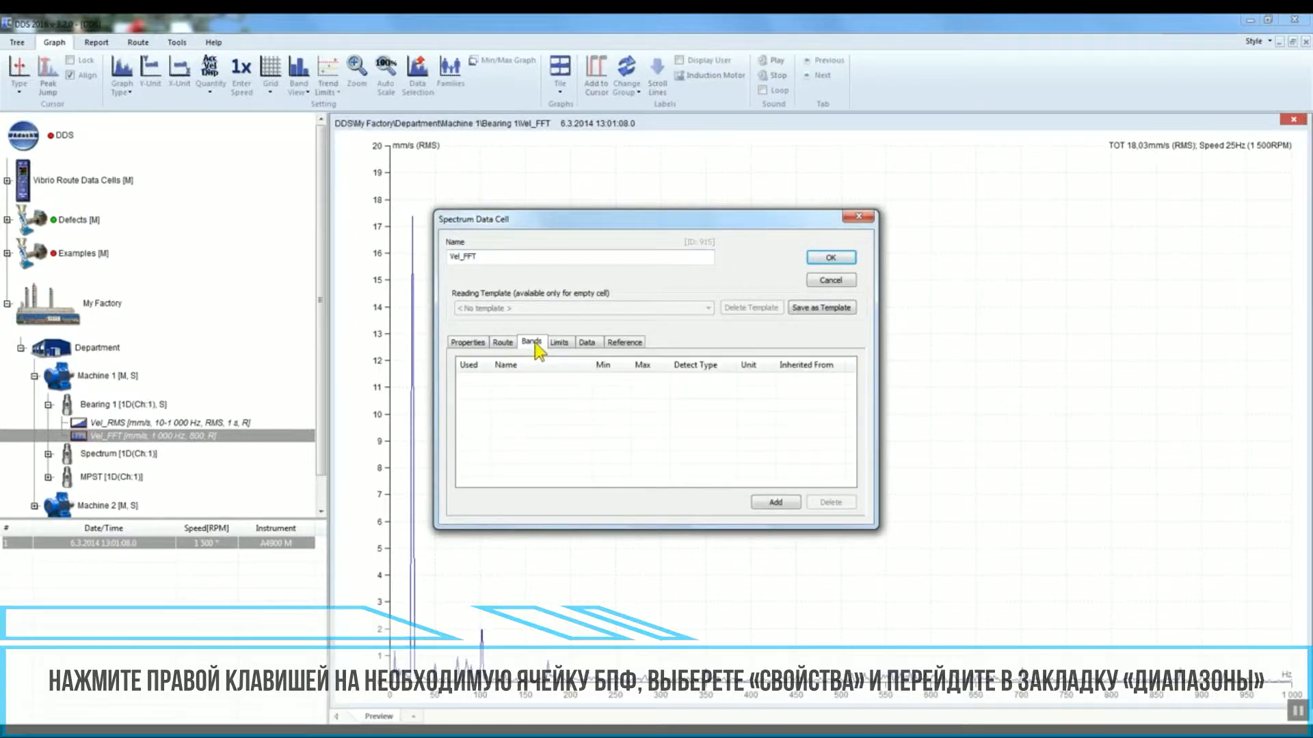
click(776, 503)
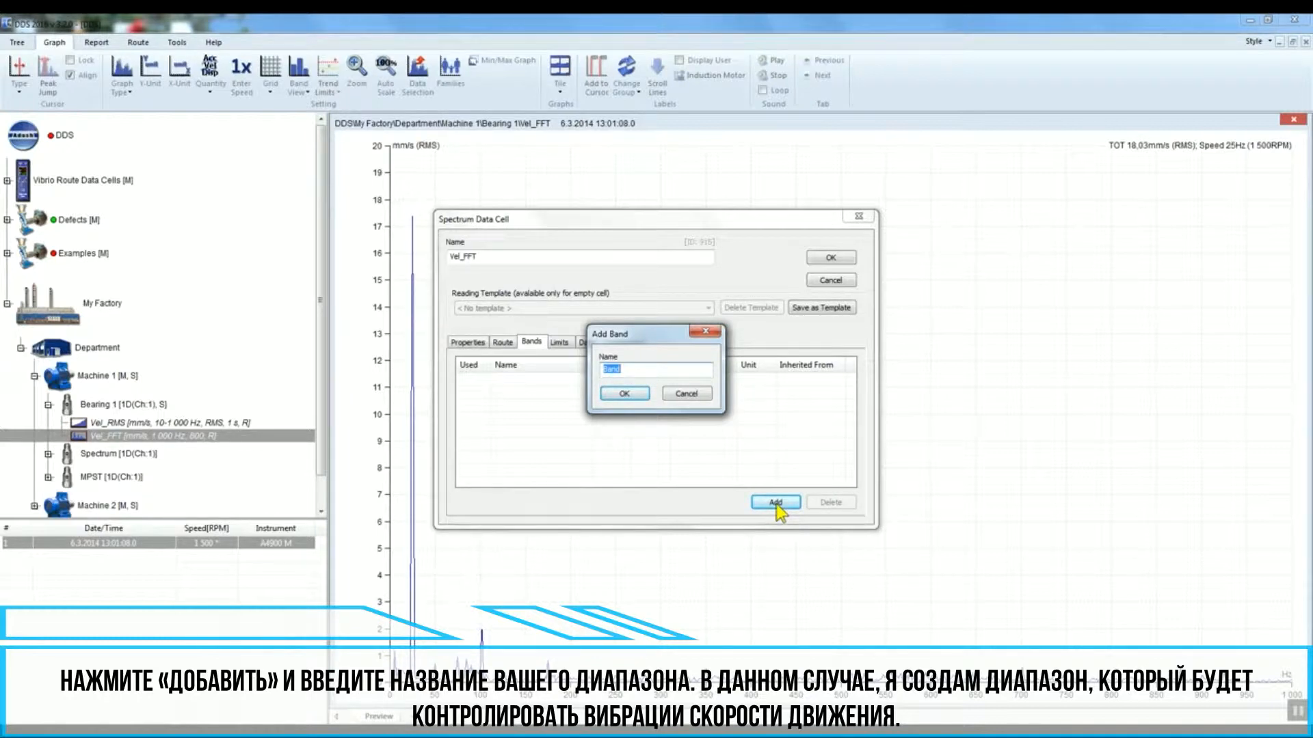
text(Running speed)
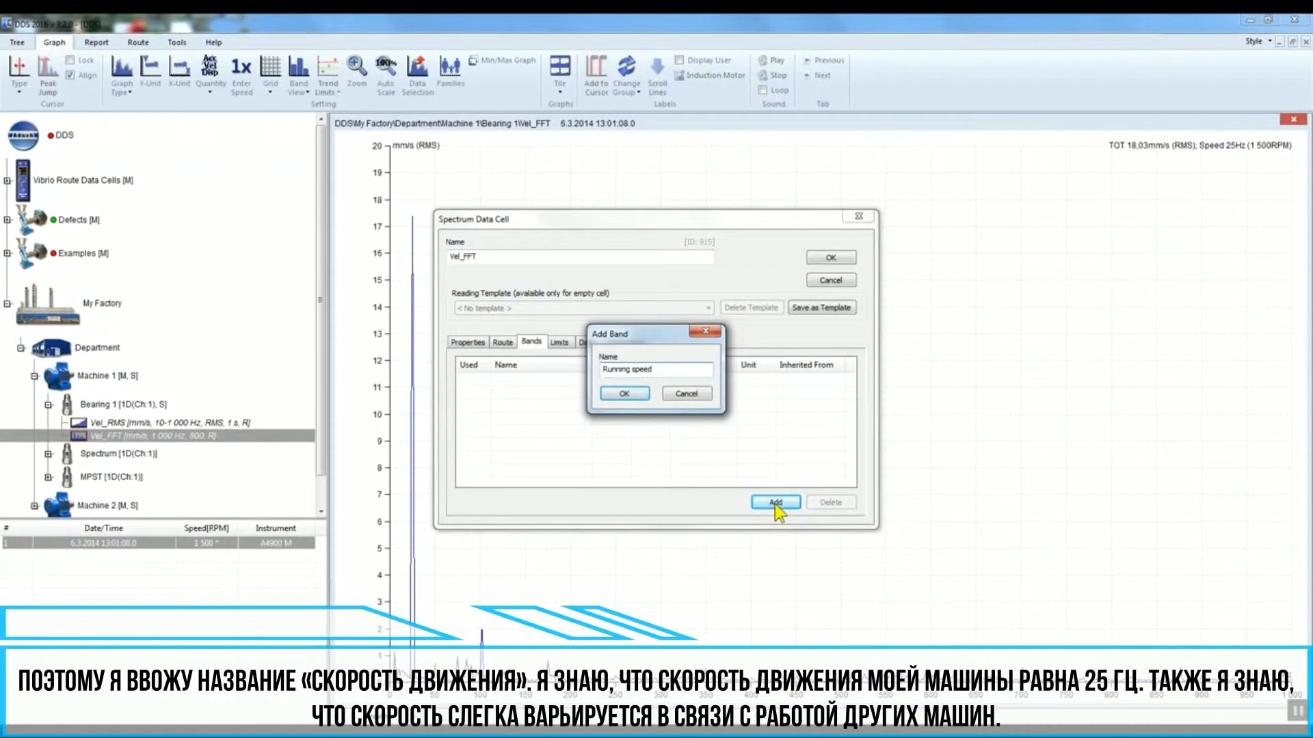
click(647, 398)
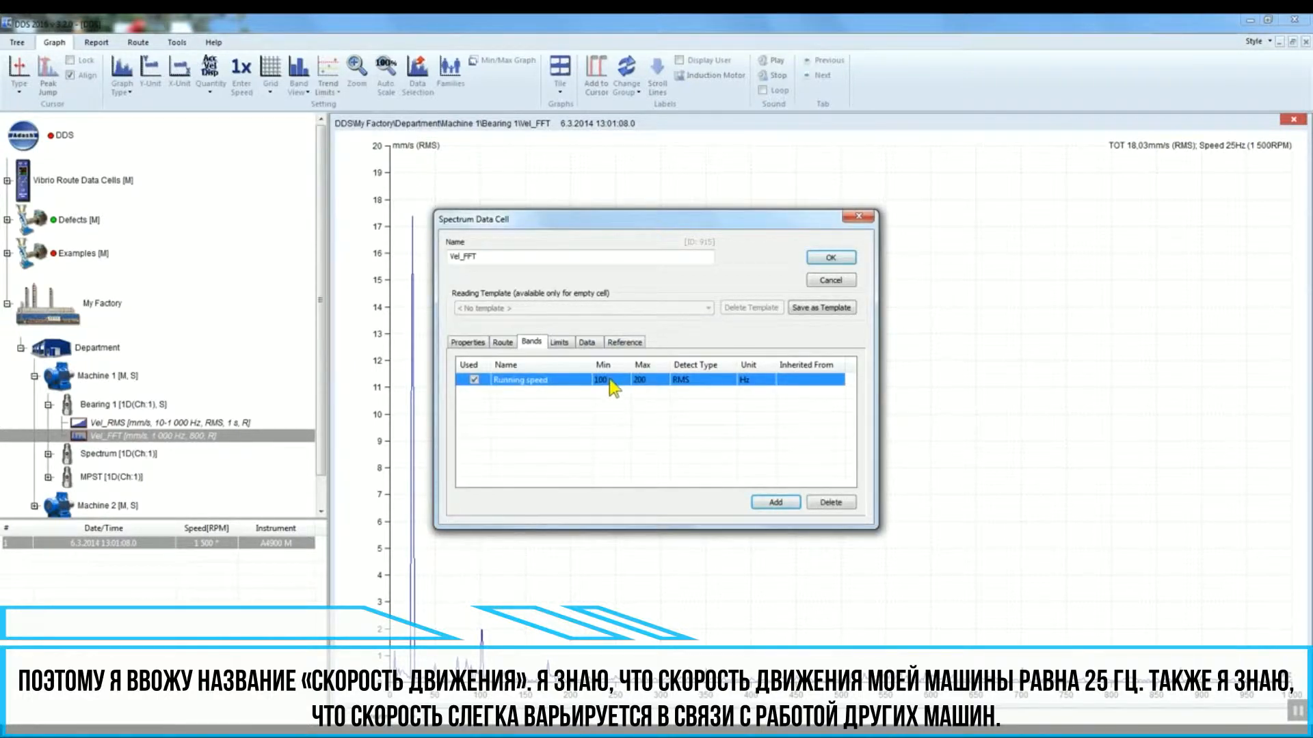
Step: Set the Running speed band's minimum to 20 and maximum to 30
click(608, 380)
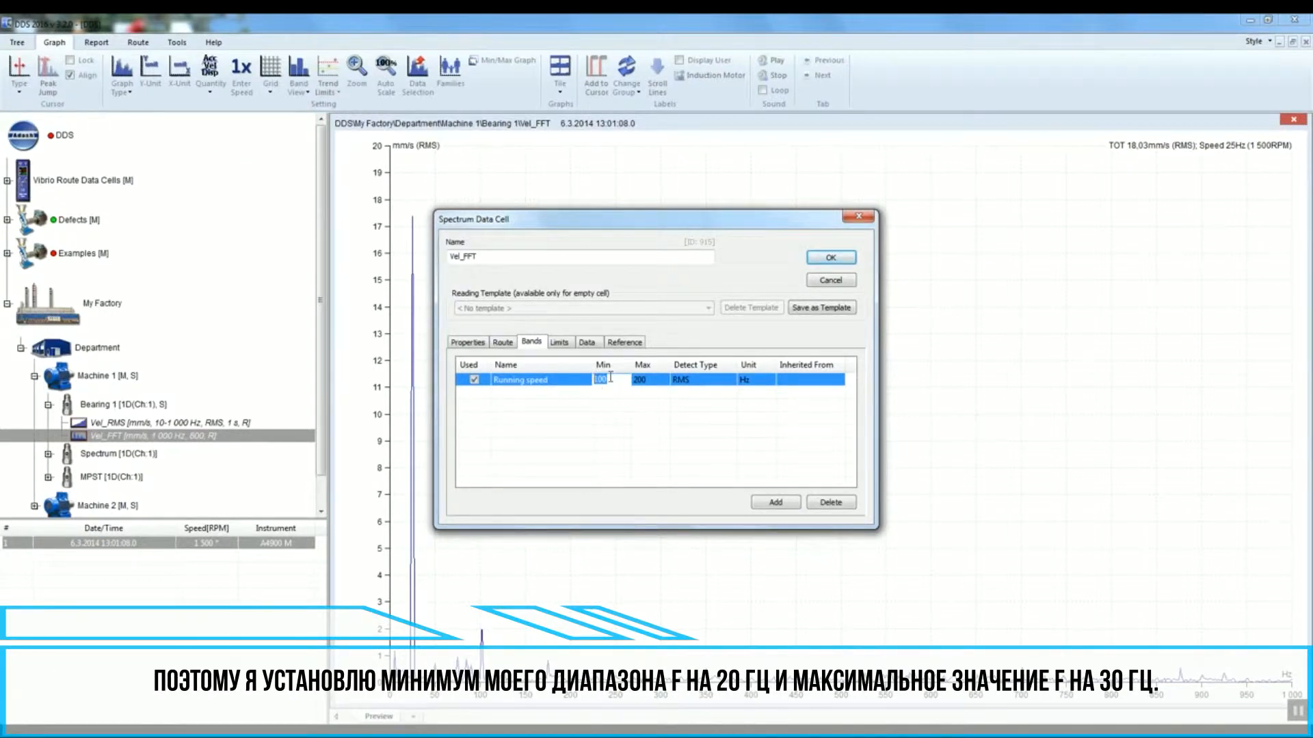
text(20)
click(651, 381)
text(30)
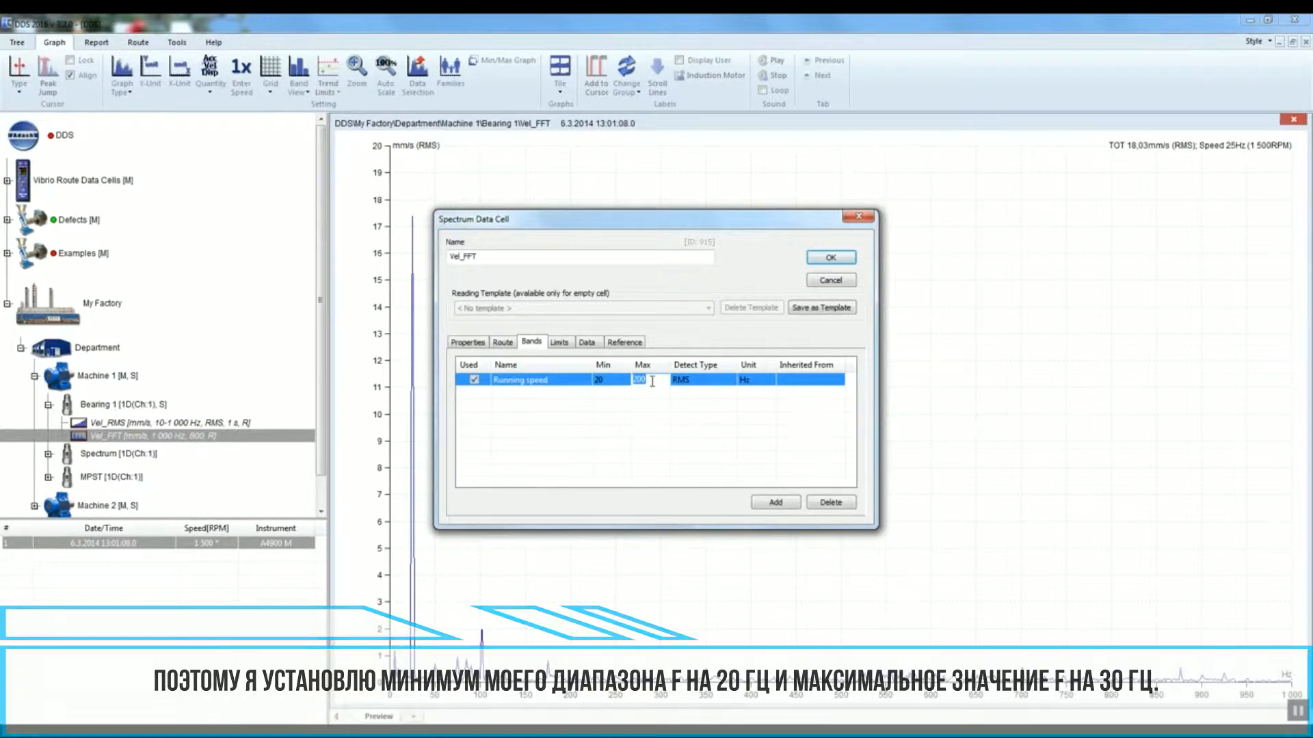
Step: Set the Running speed band's detect type to RMS and unit to Hz, then confirm the data cell dialog
click(711, 381)
click(711, 381)
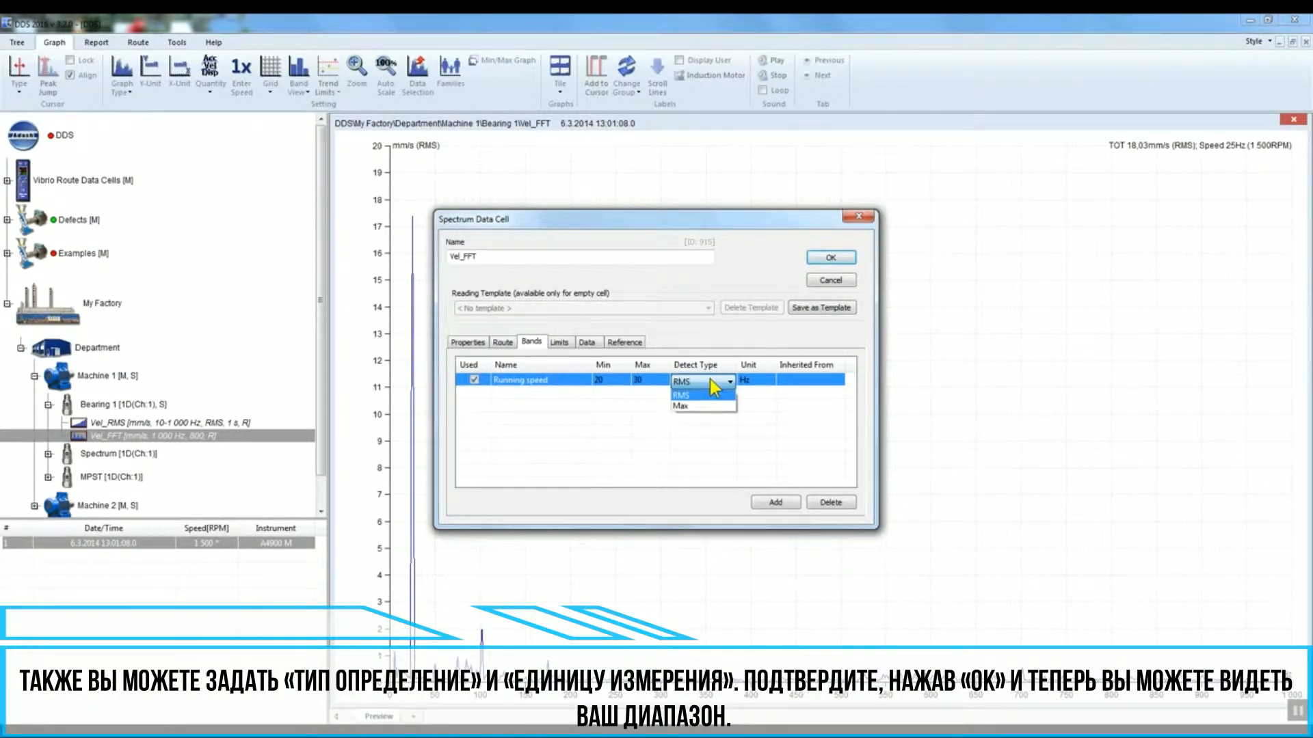
click(710, 395)
click(767, 380)
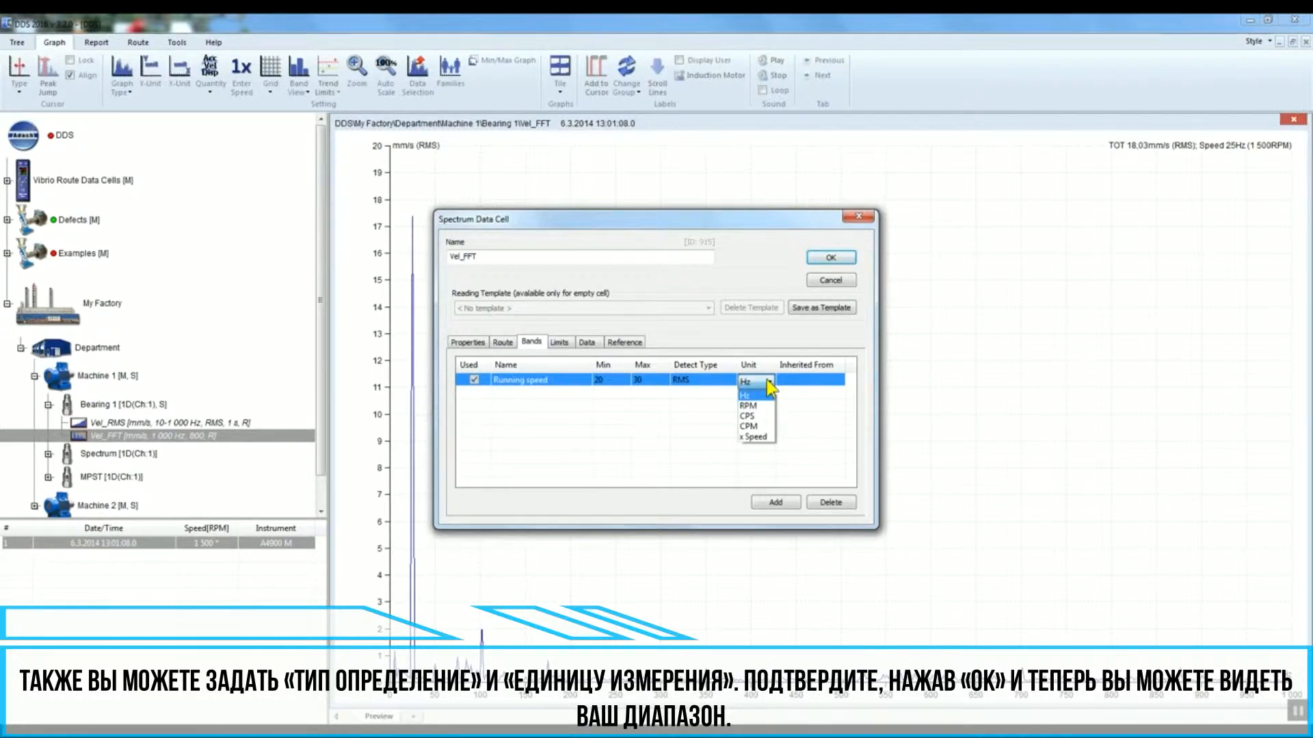
click(766, 382)
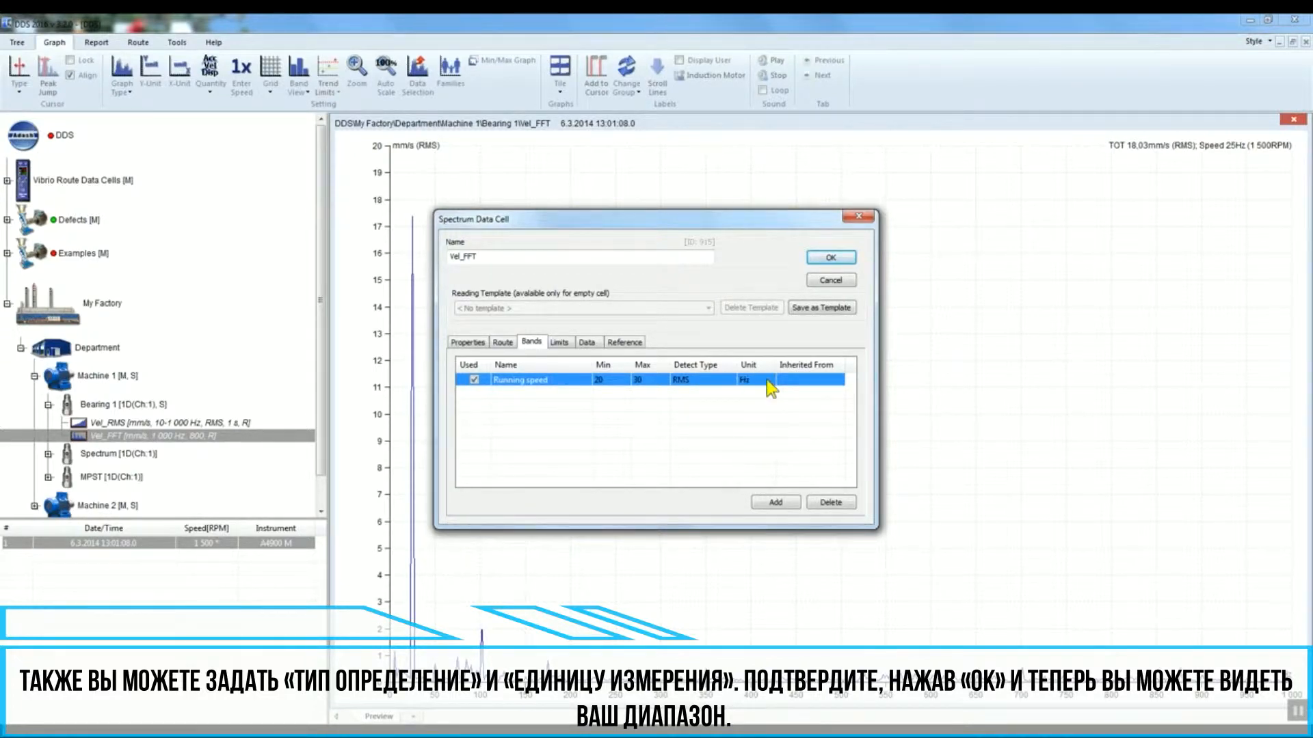
click(831, 259)
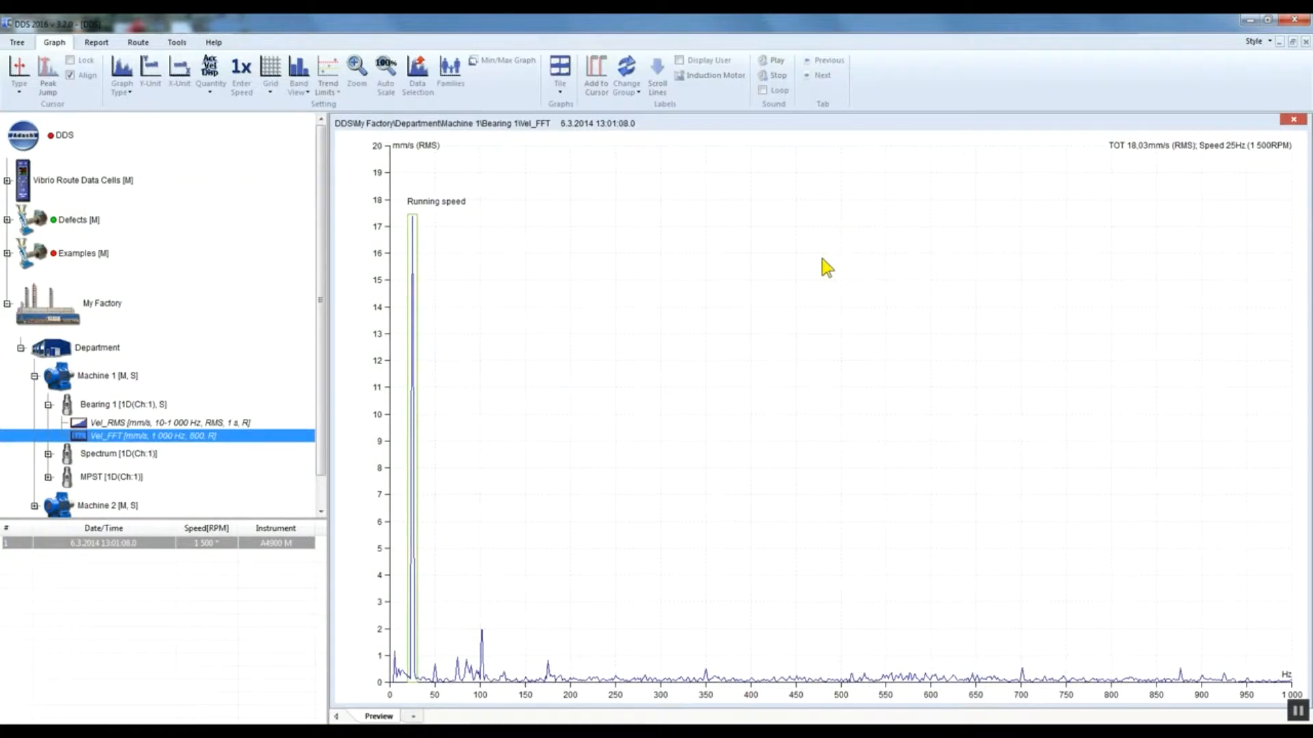
Step: Set the Running speed band's FMax to 35 Hz directly from the spectrum graph
drag(462, 704, 360, 700)
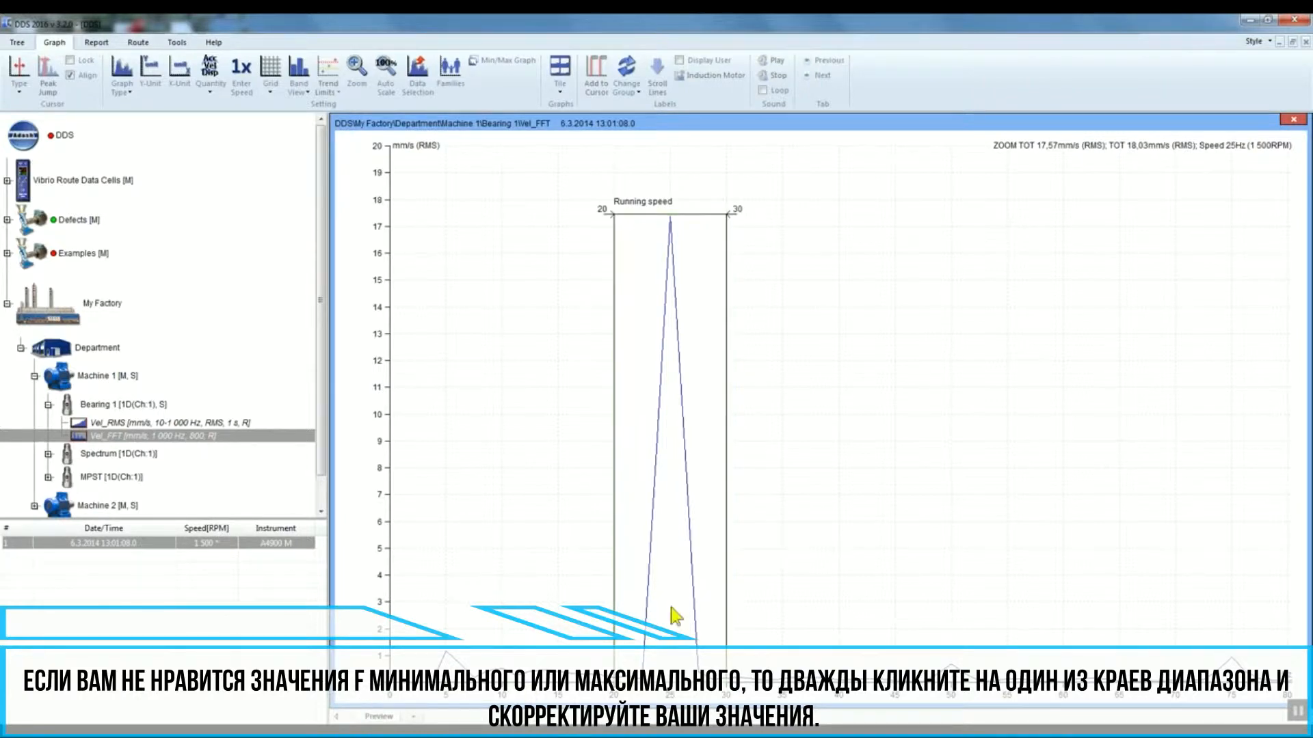
double_click(725, 440)
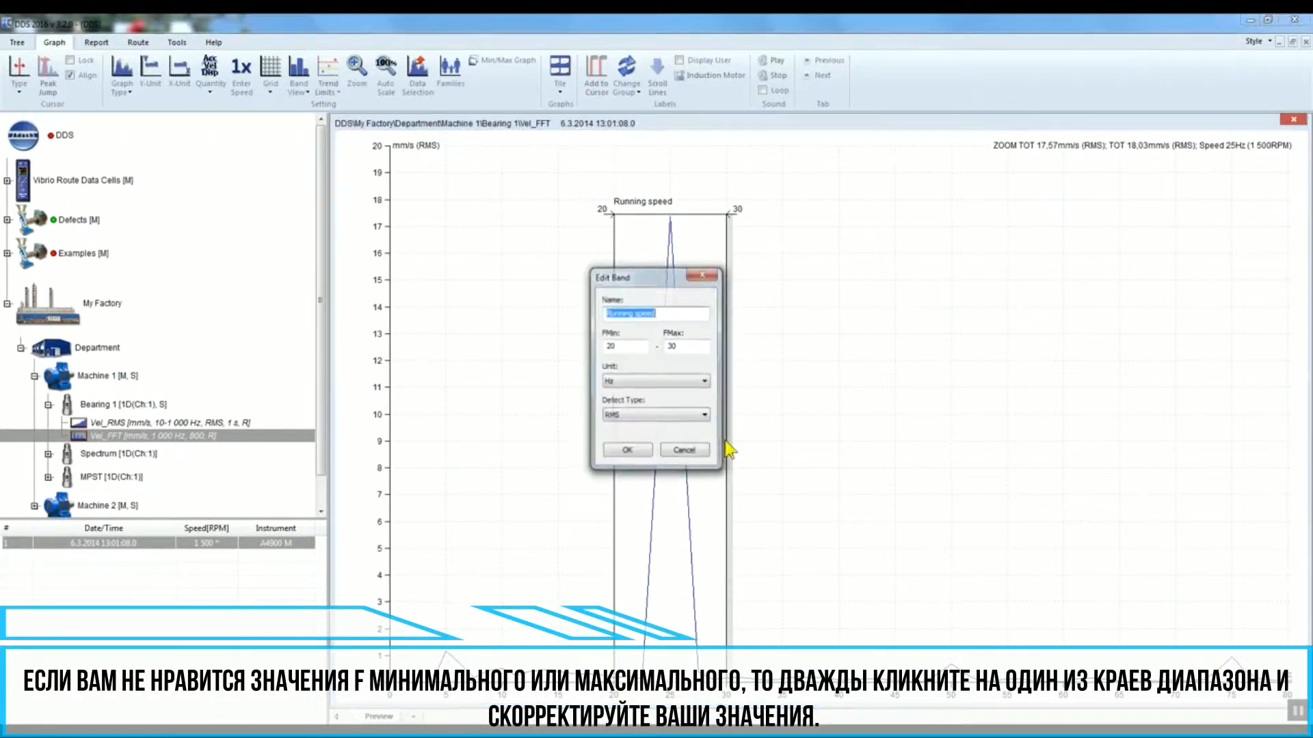
double_click(672, 346)
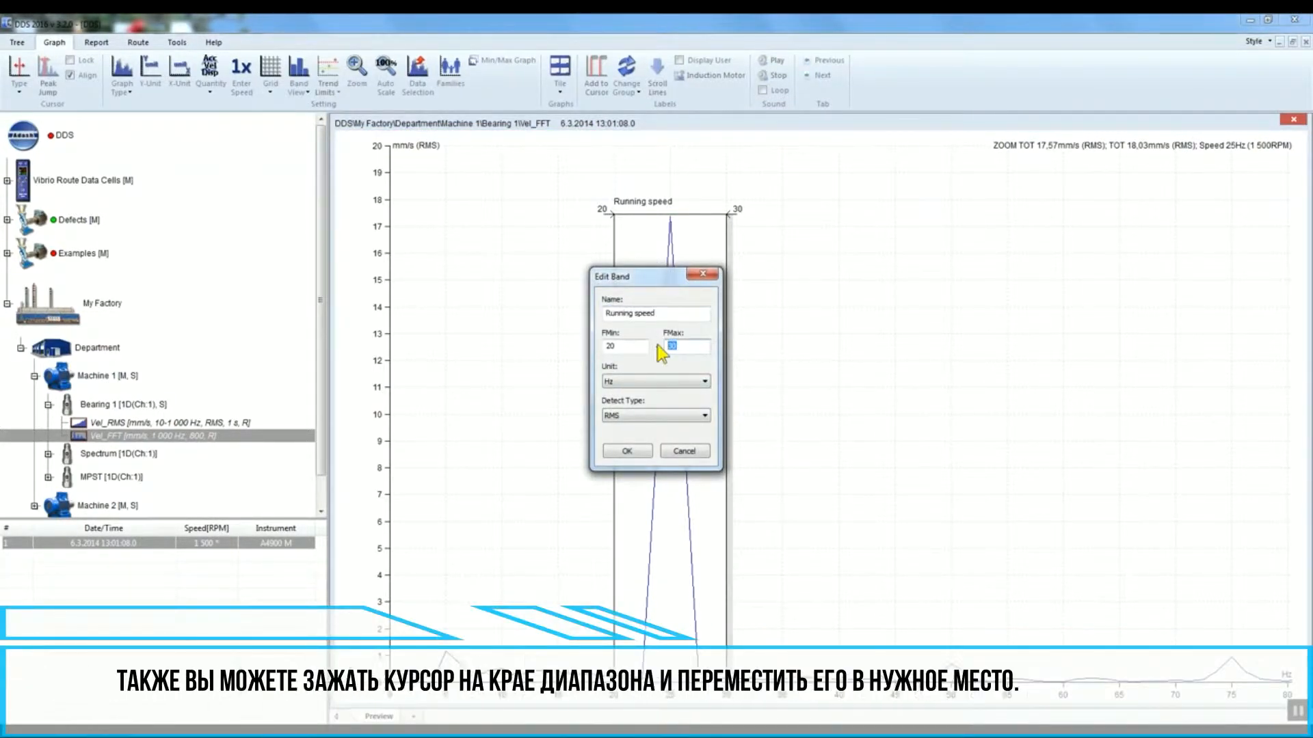
text(35)
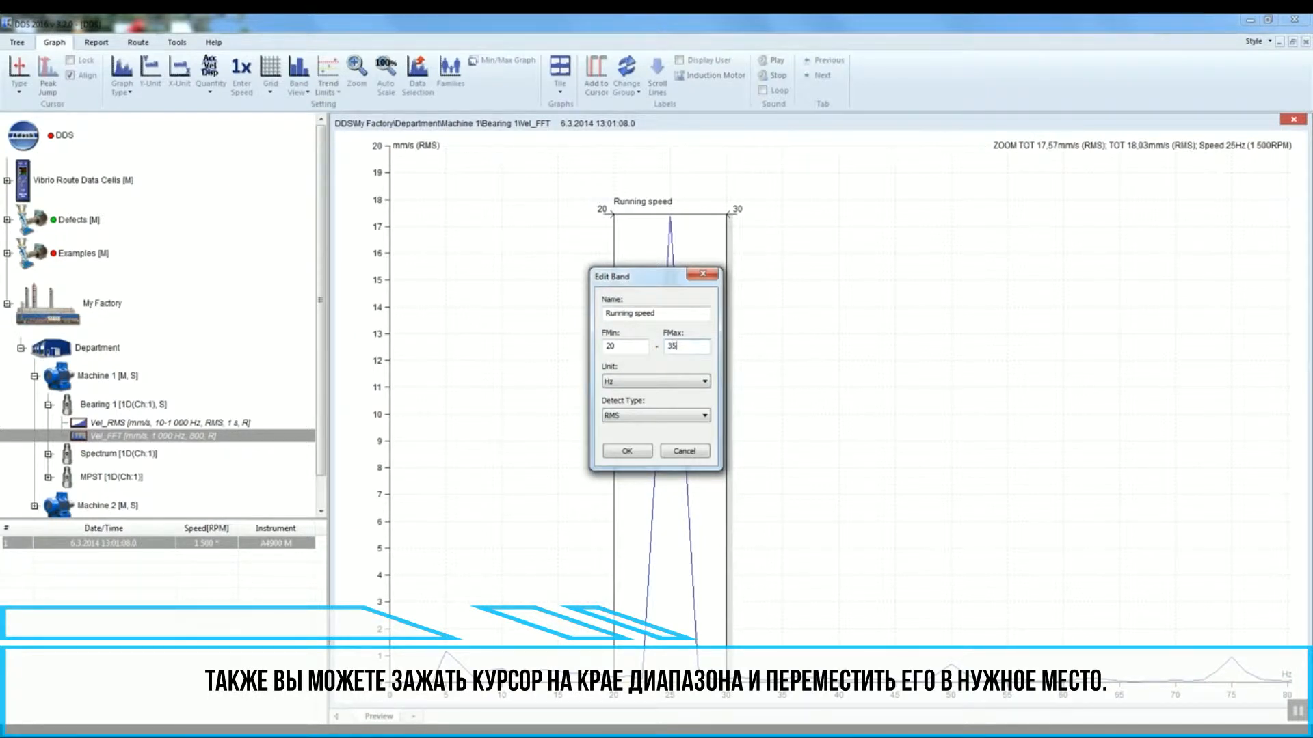
click(630, 448)
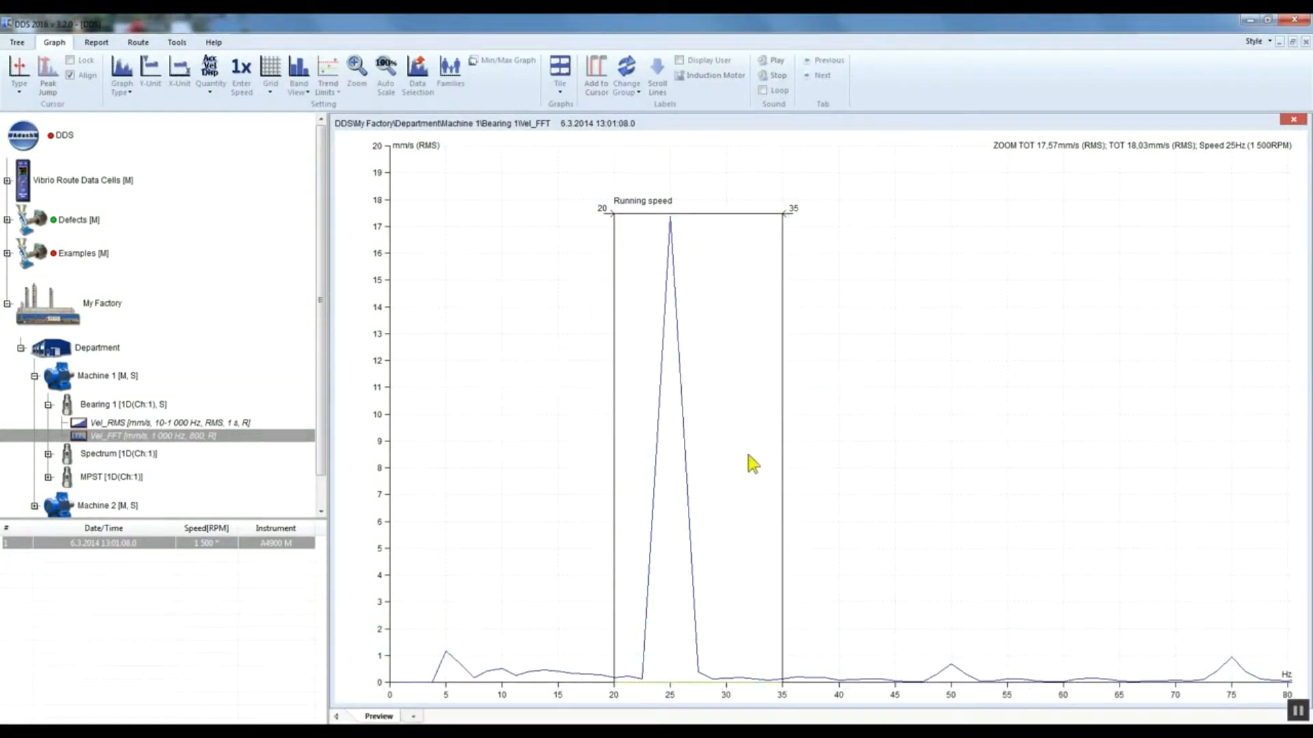
Step: Drag the band's upper edge to about 30 Hz and set its FMax to 30 Hz
drag(781, 460, 727, 467)
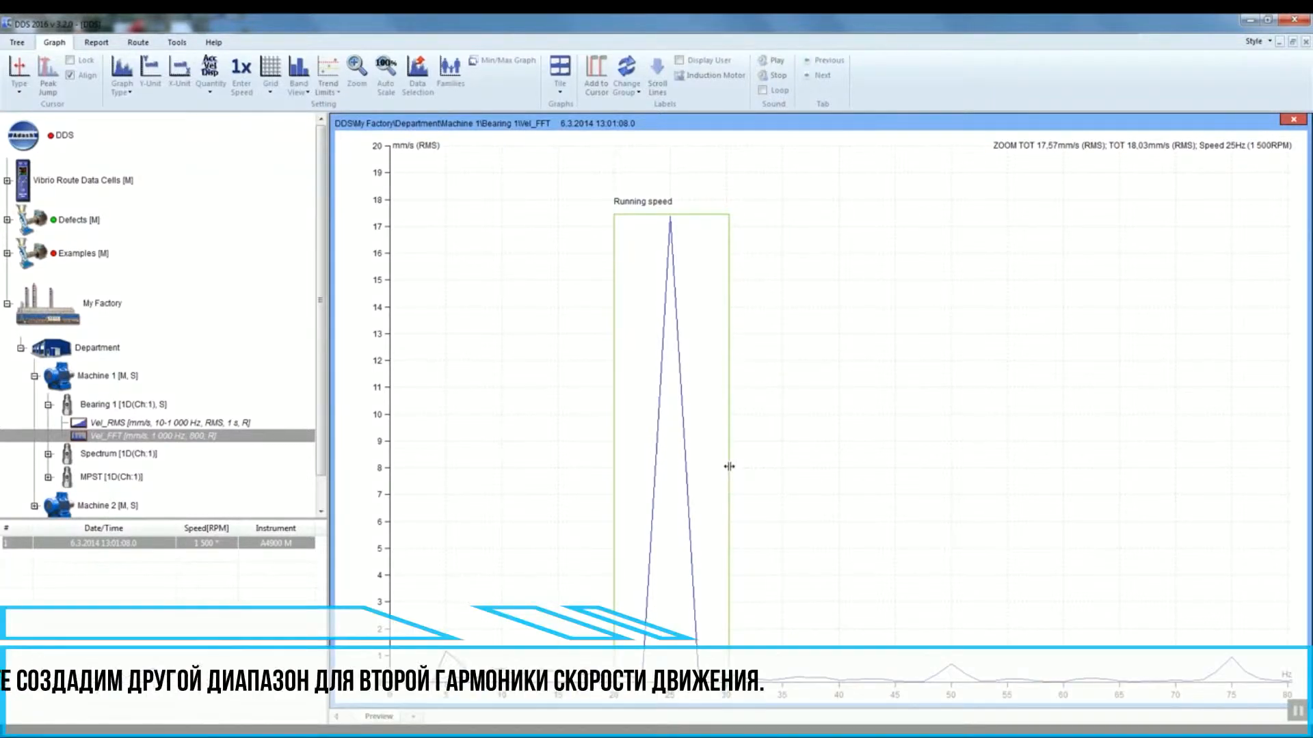
double_click(731, 387)
drag(694, 348, 637, 346)
text(30)
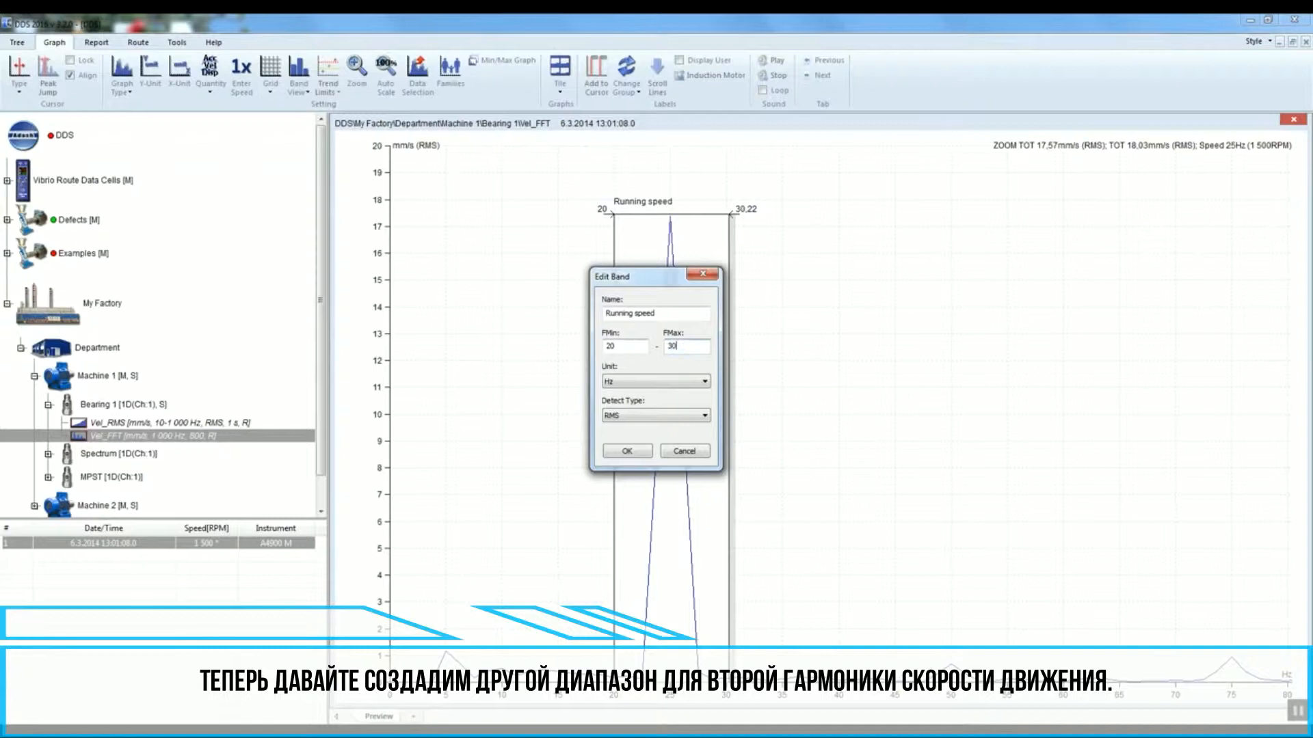
click(637, 451)
Step: Add a second band named 2x to the Vel_FFT data cell
click(202, 436)
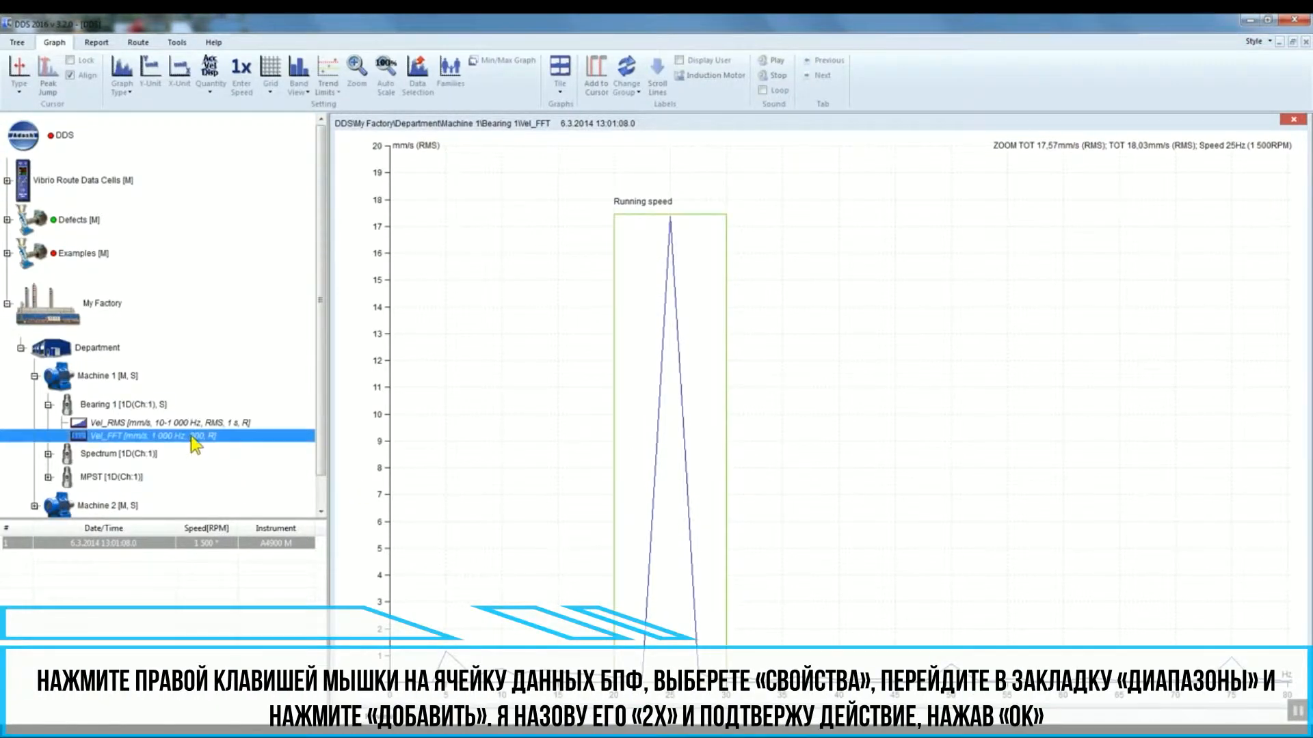
right_click(223, 438)
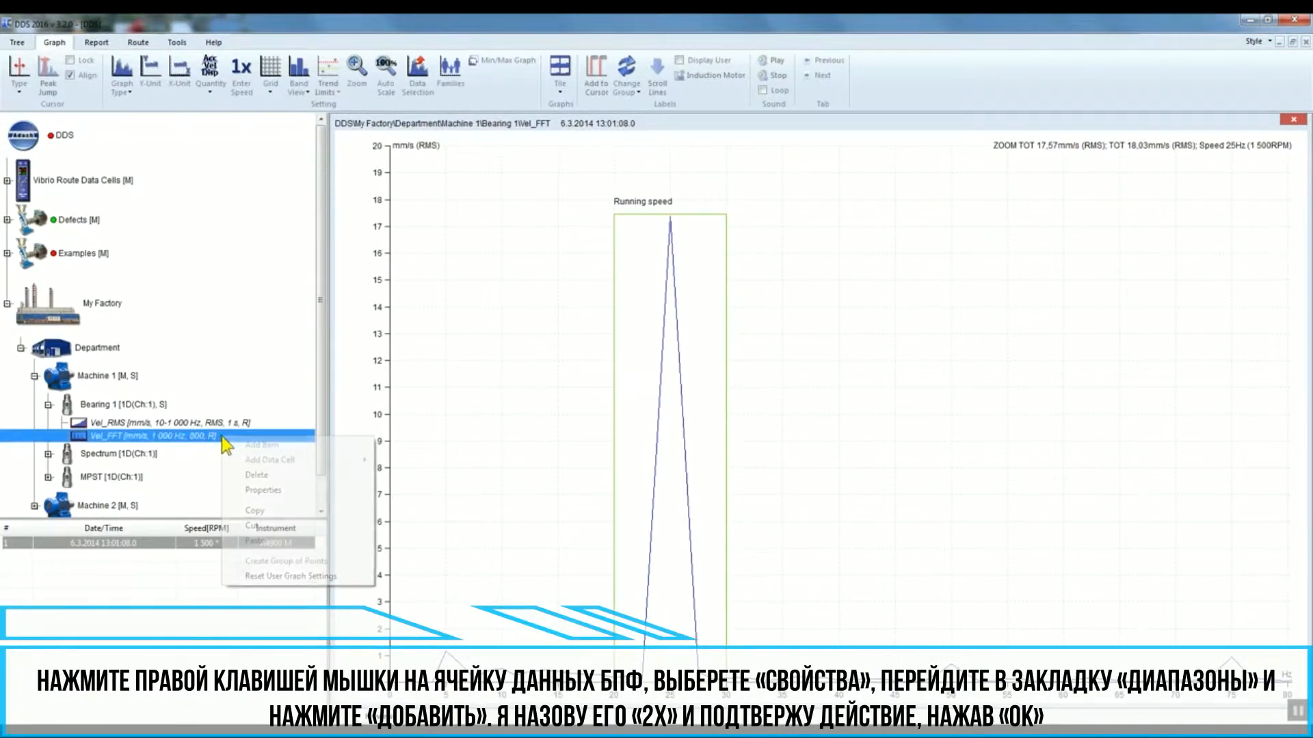
click(277, 491)
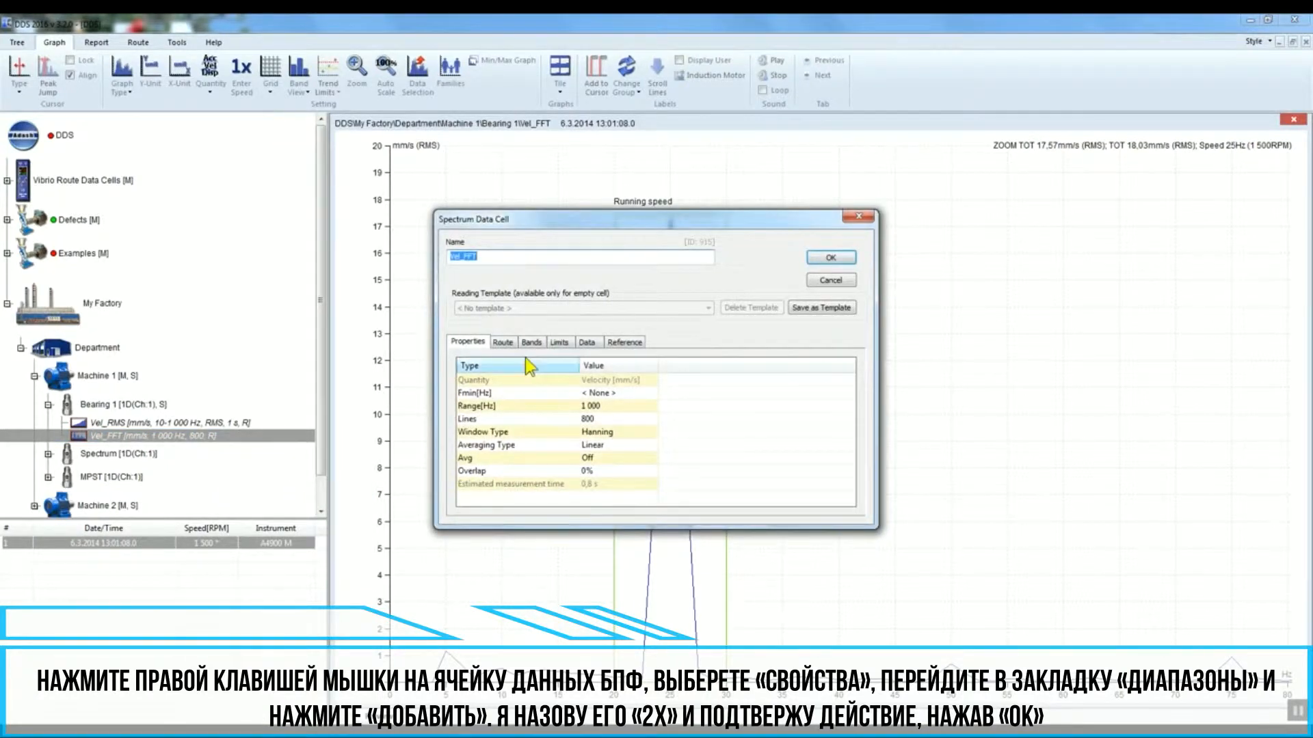
click(532, 342)
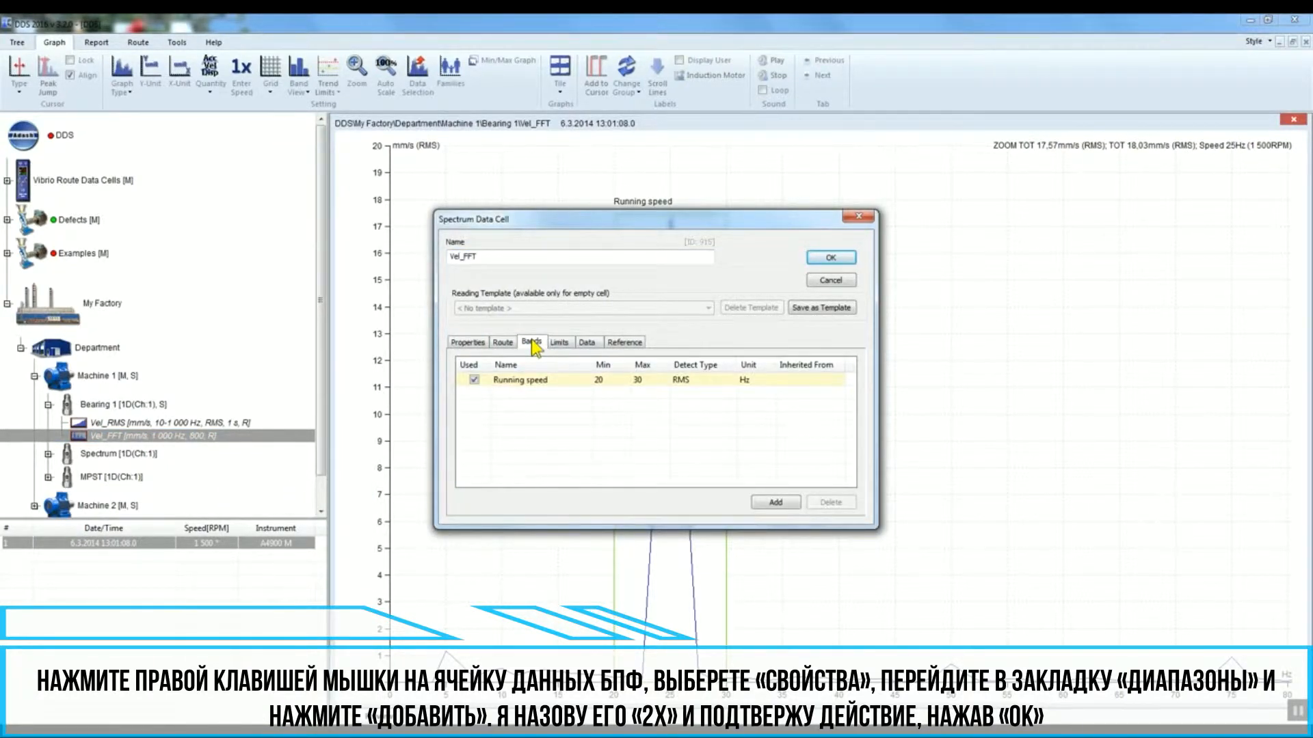
click(786, 503)
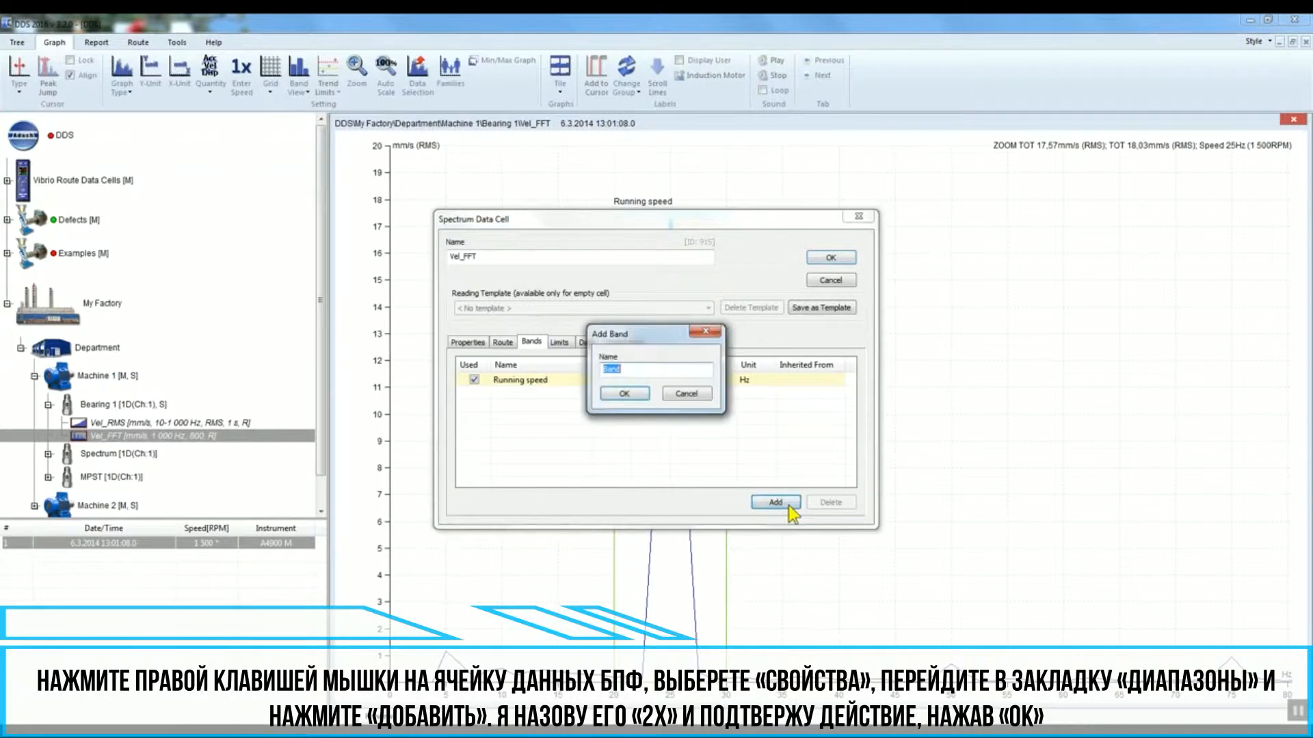
text(2x)
click(625, 394)
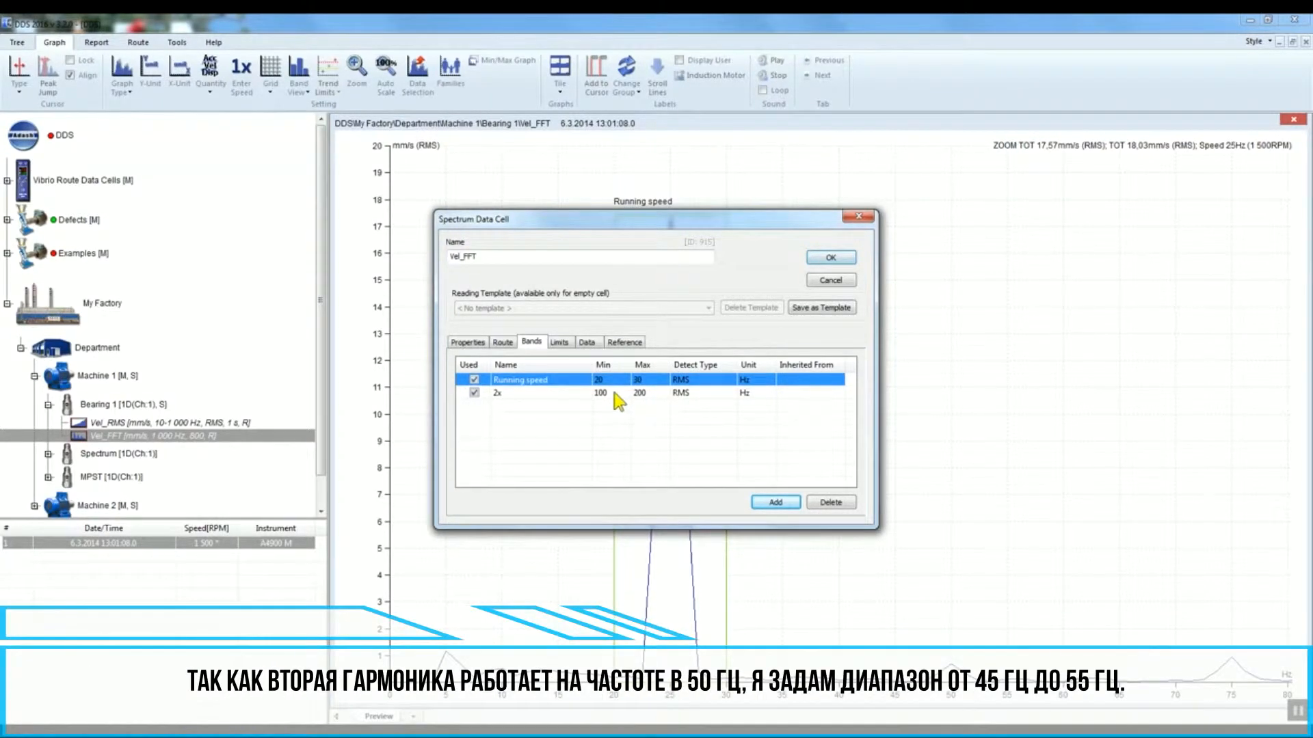
Step: Set the 2x band's range to 45–55 Hz and confirm the data cell dialog
double_click(607, 392)
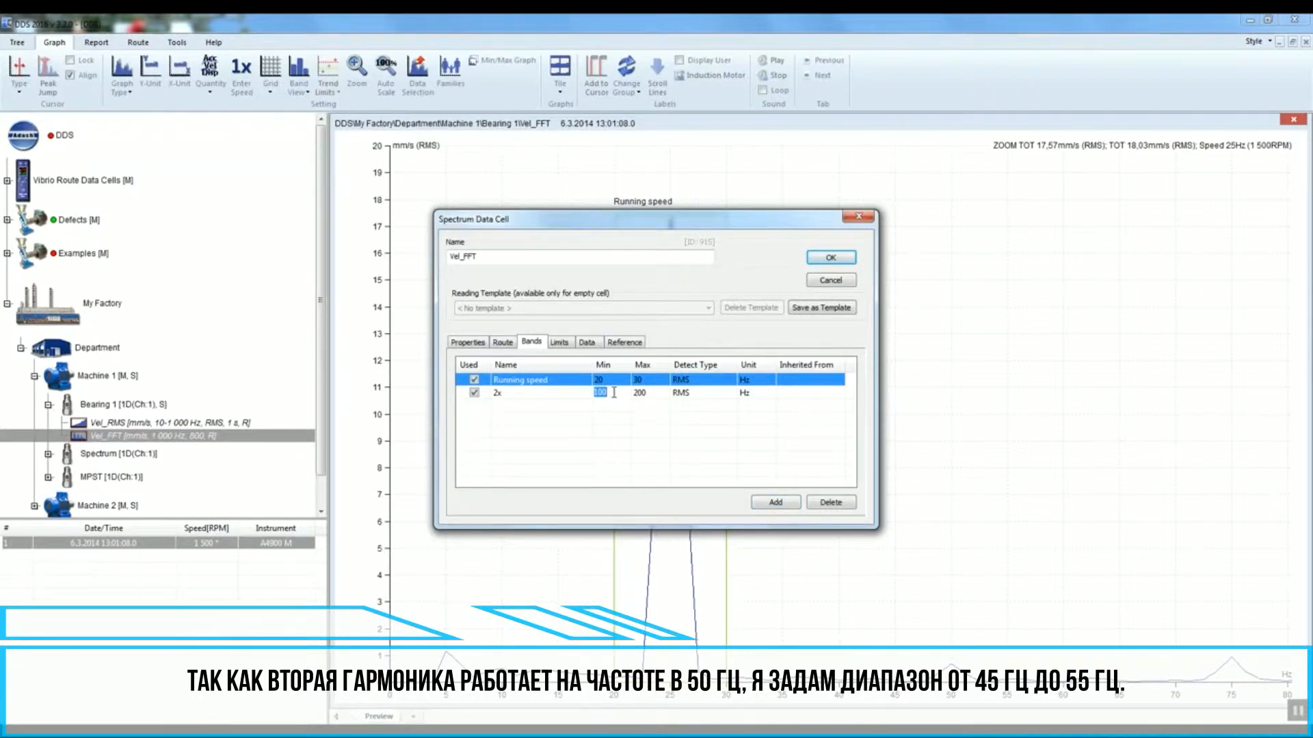
double_click(653, 392)
text(55)
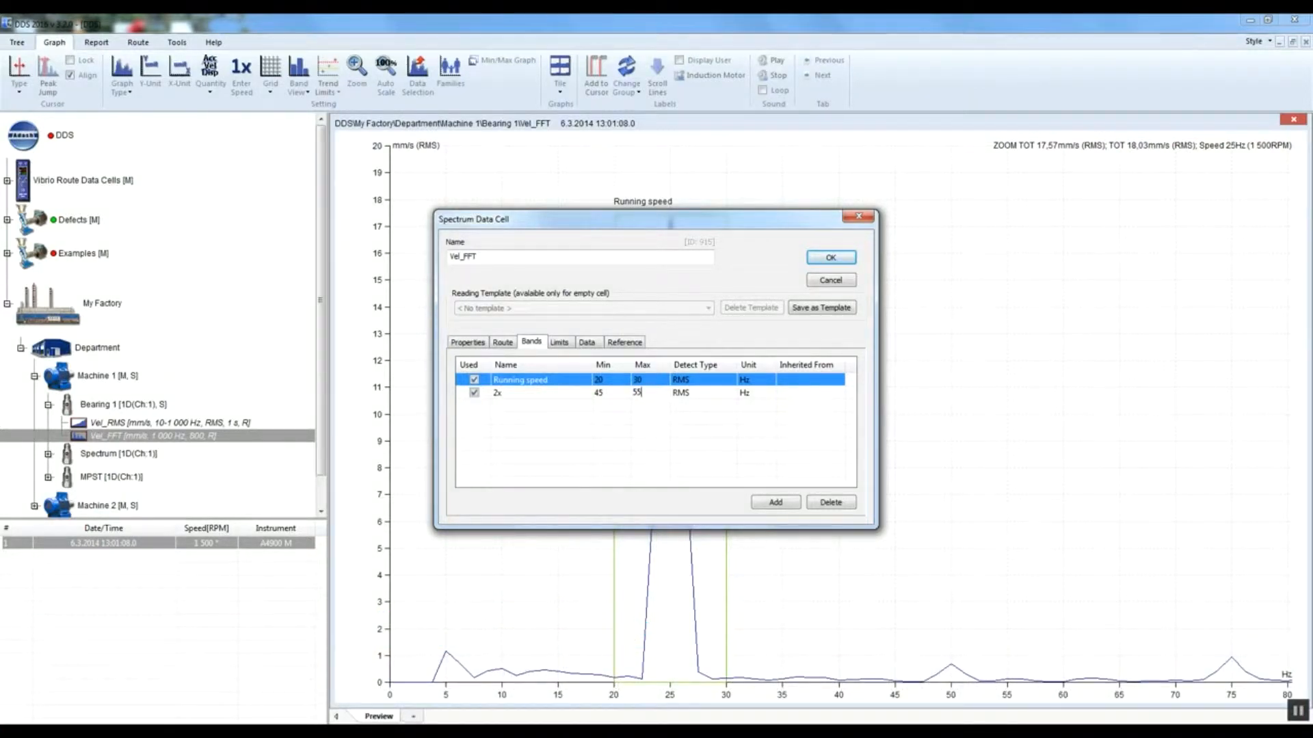
click(833, 258)
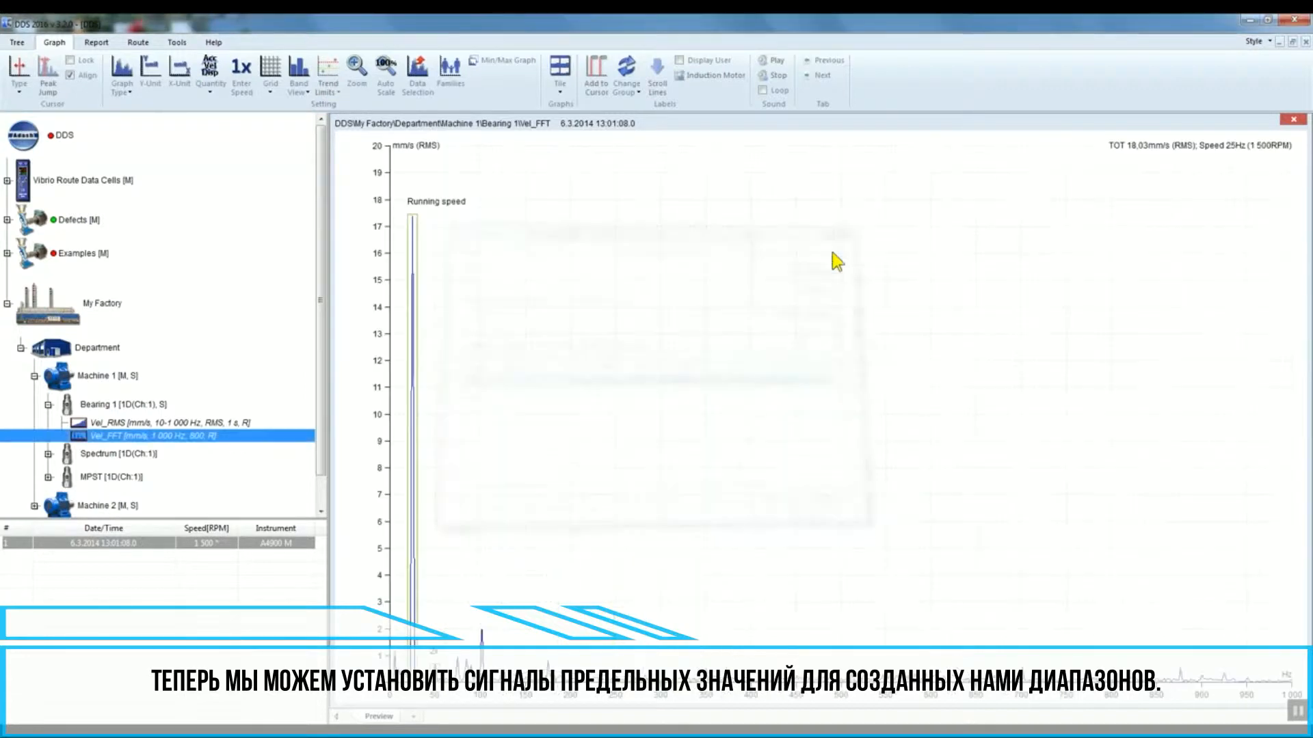
Step: Open the Vel_FFT data cell's properties and add a limit set for the Running speed band
drag(470, 704, 380, 705)
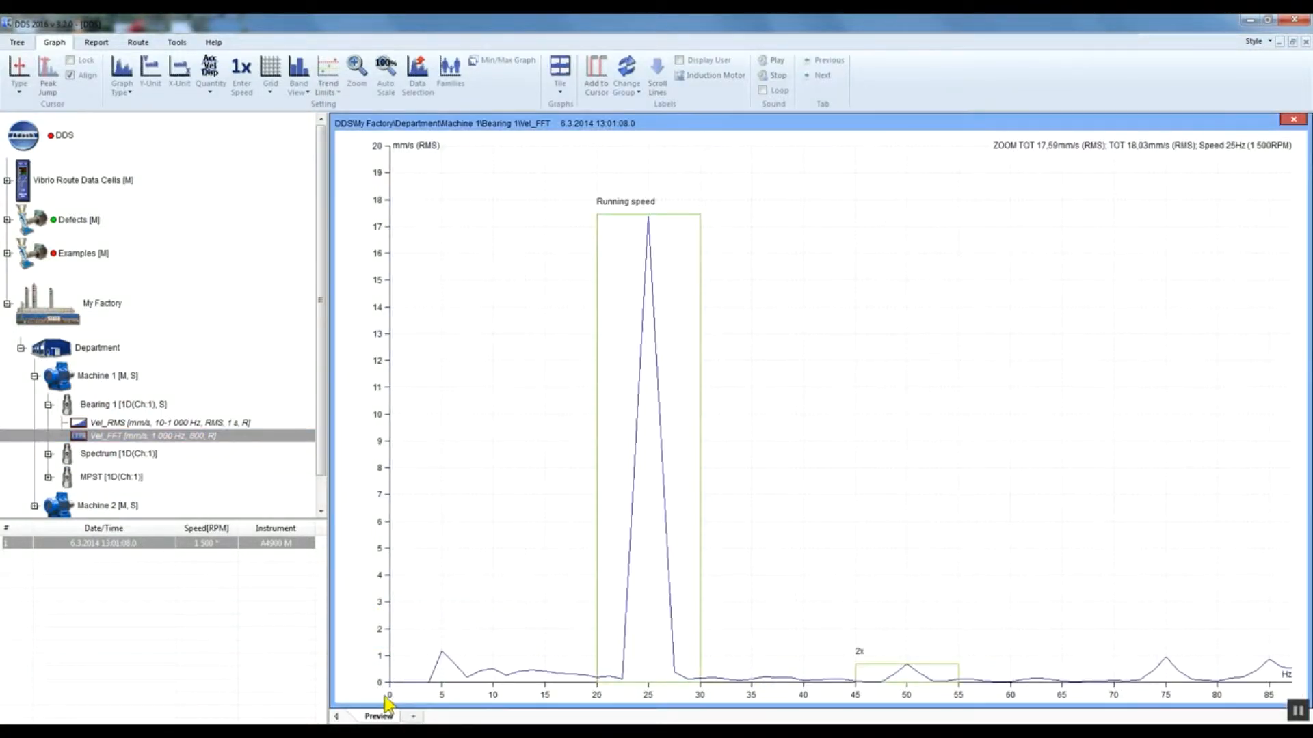
click(229, 440)
right_click(230, 440)
click(296, 494)
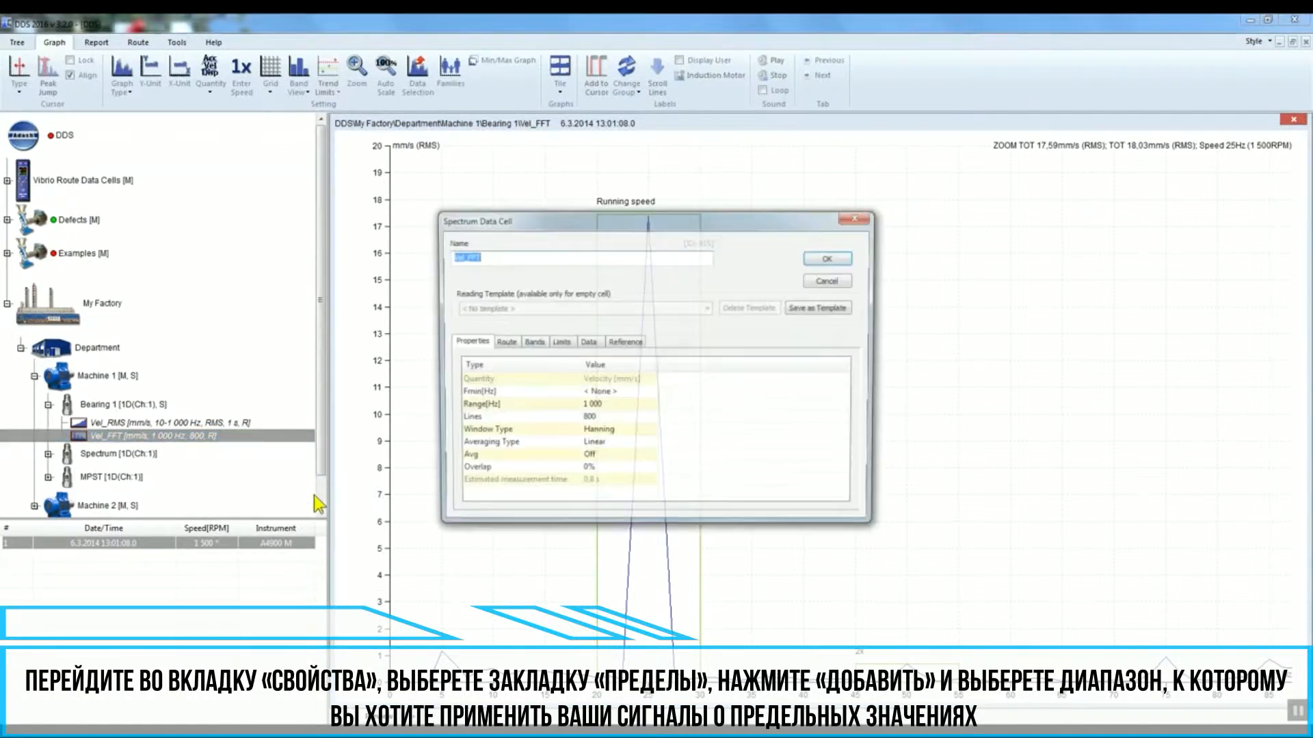
click(563, 342)
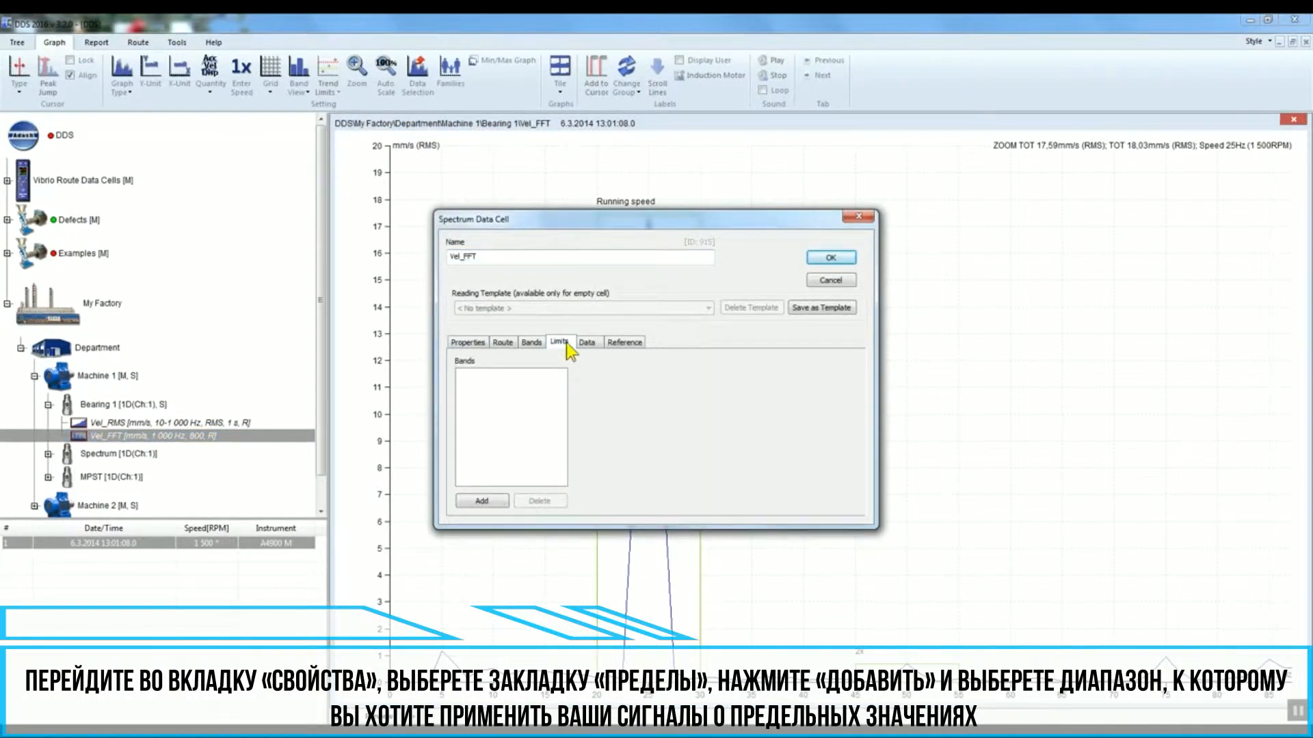
click(501, 504)
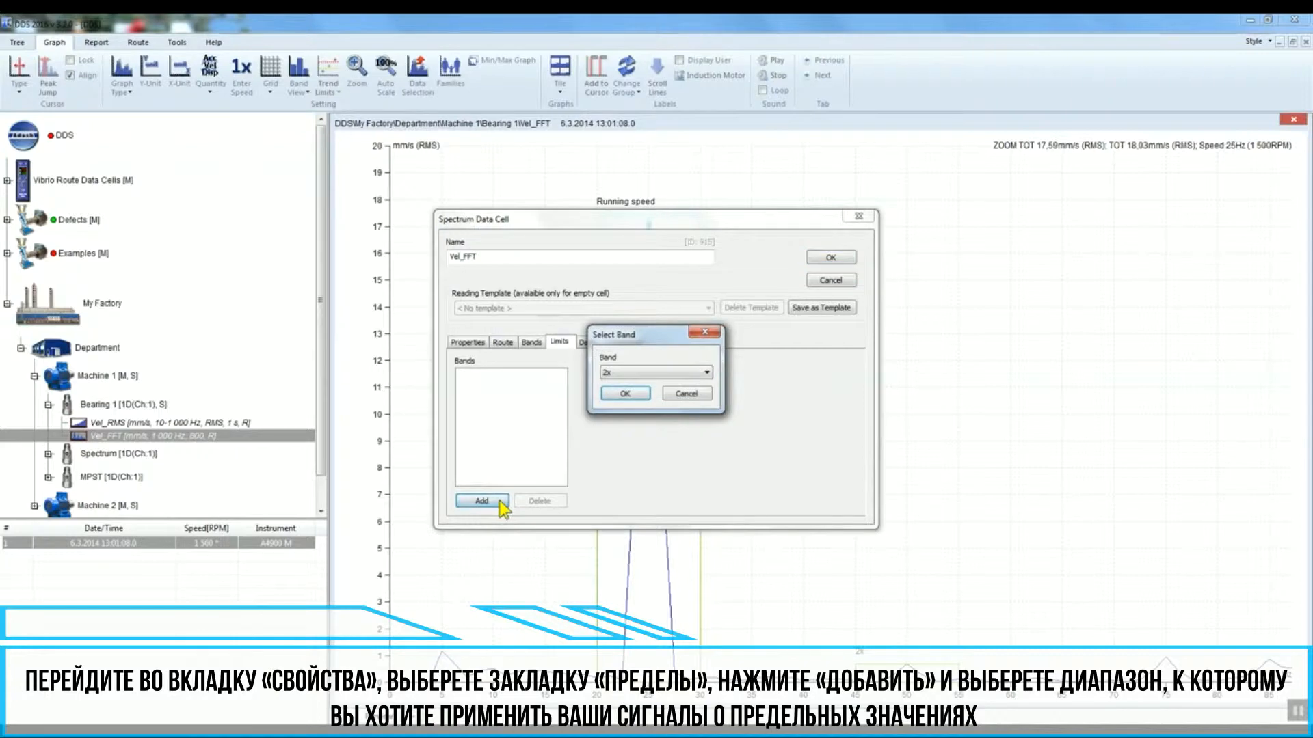
click(705, 374)
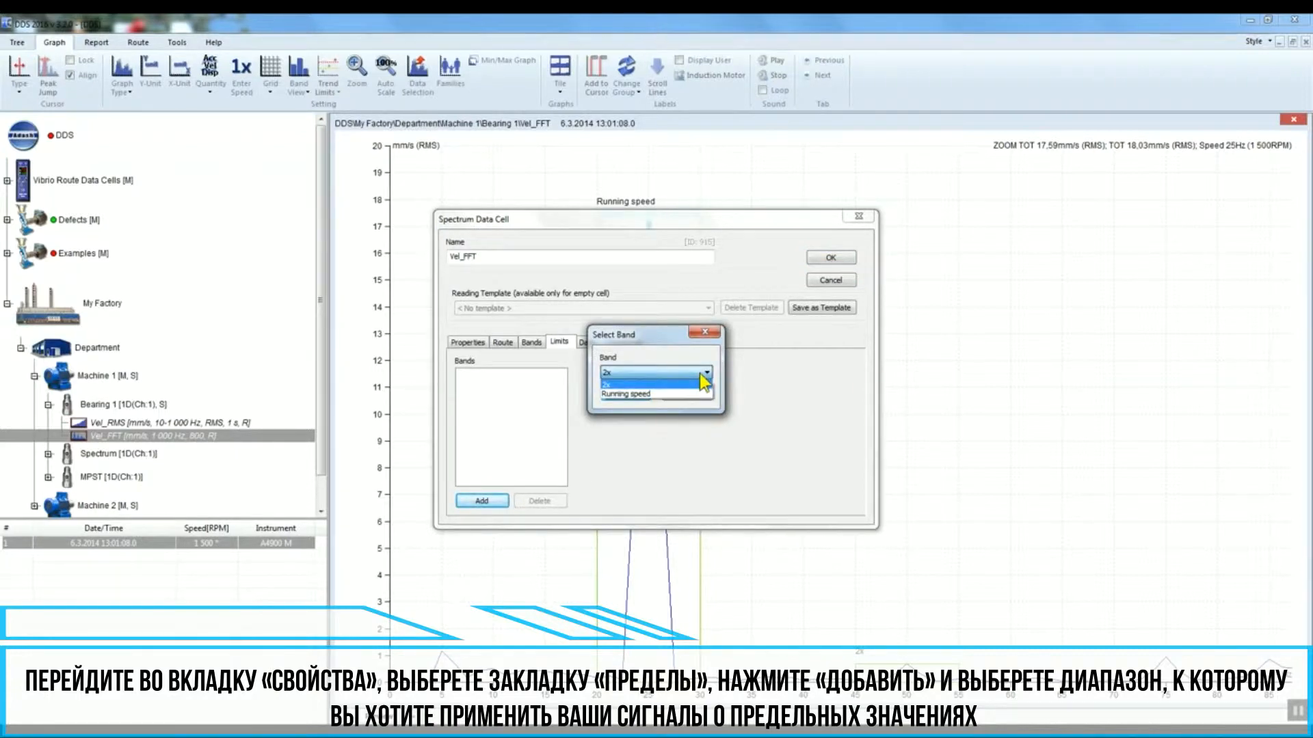
click(697, 395)
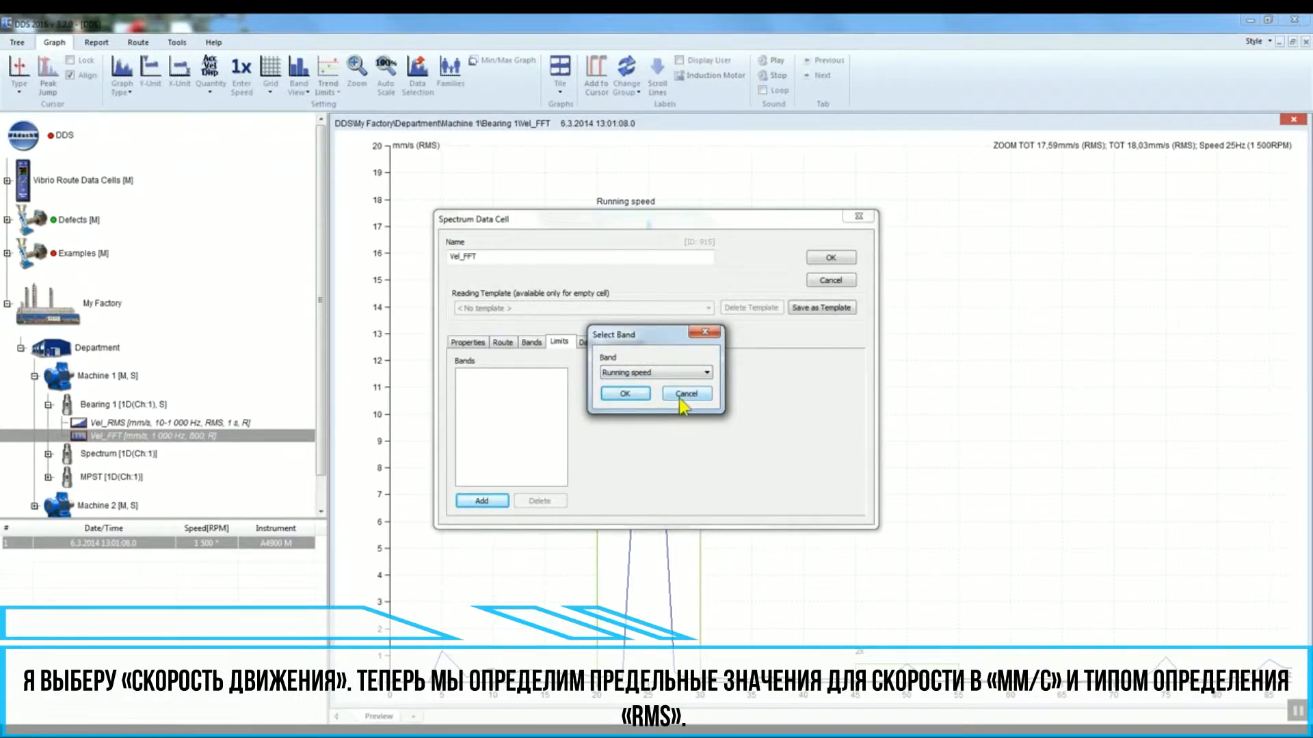
click(644, 397)
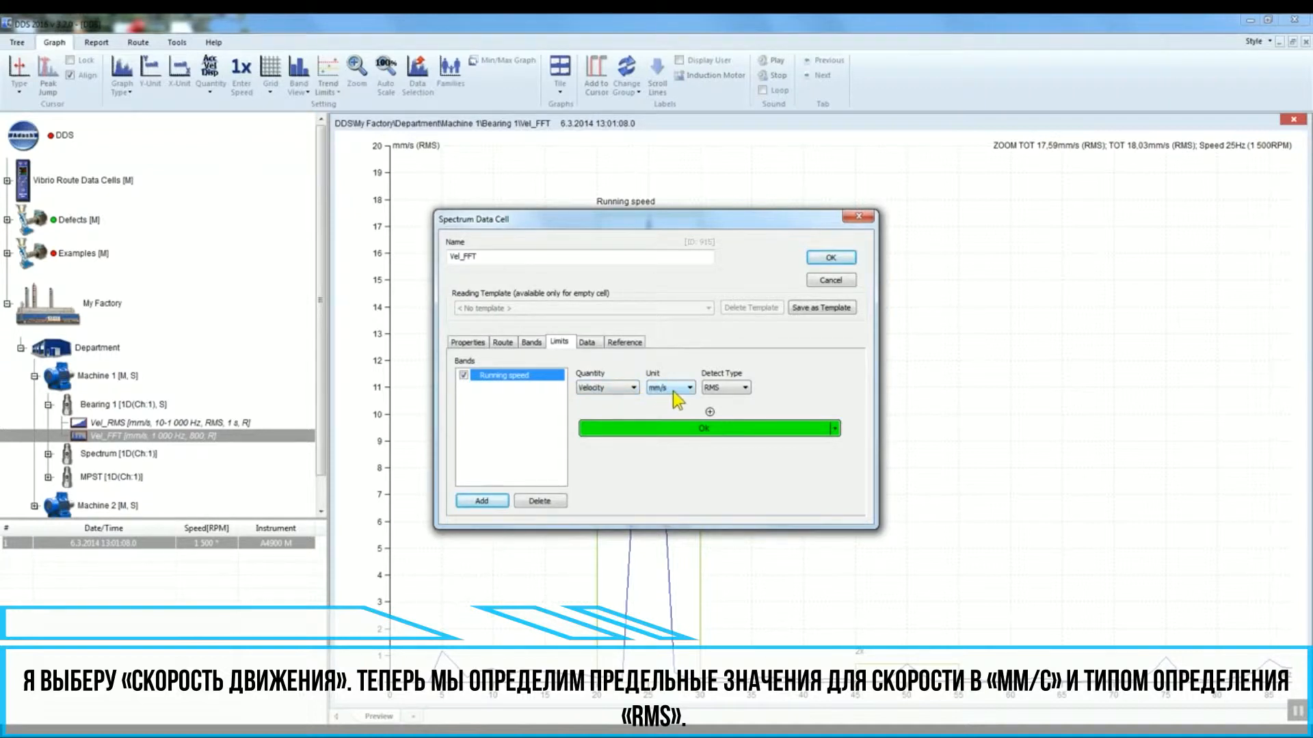
Step: Keep Velocity, mm/s and RMS detection, and add a warning limit of 3 mm/s for Running speed
click(729, 395)
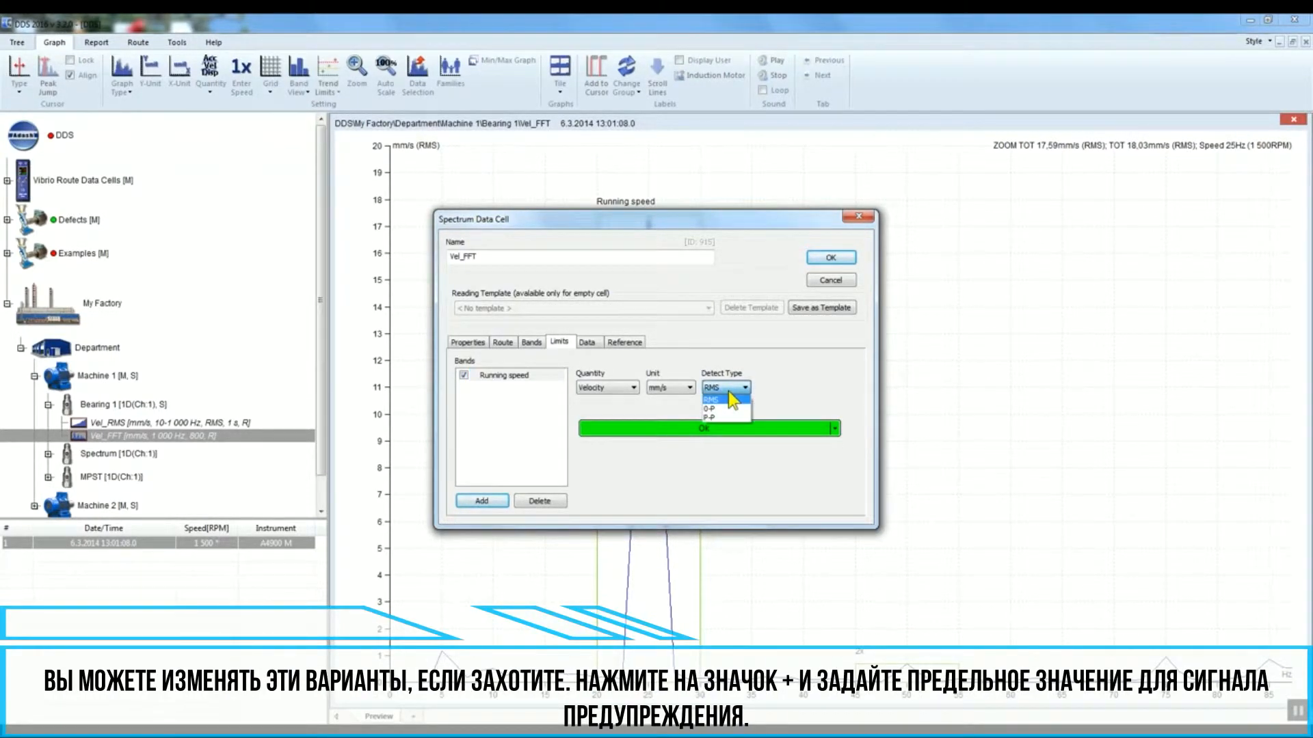
click(729, 397)
click(623, 390)
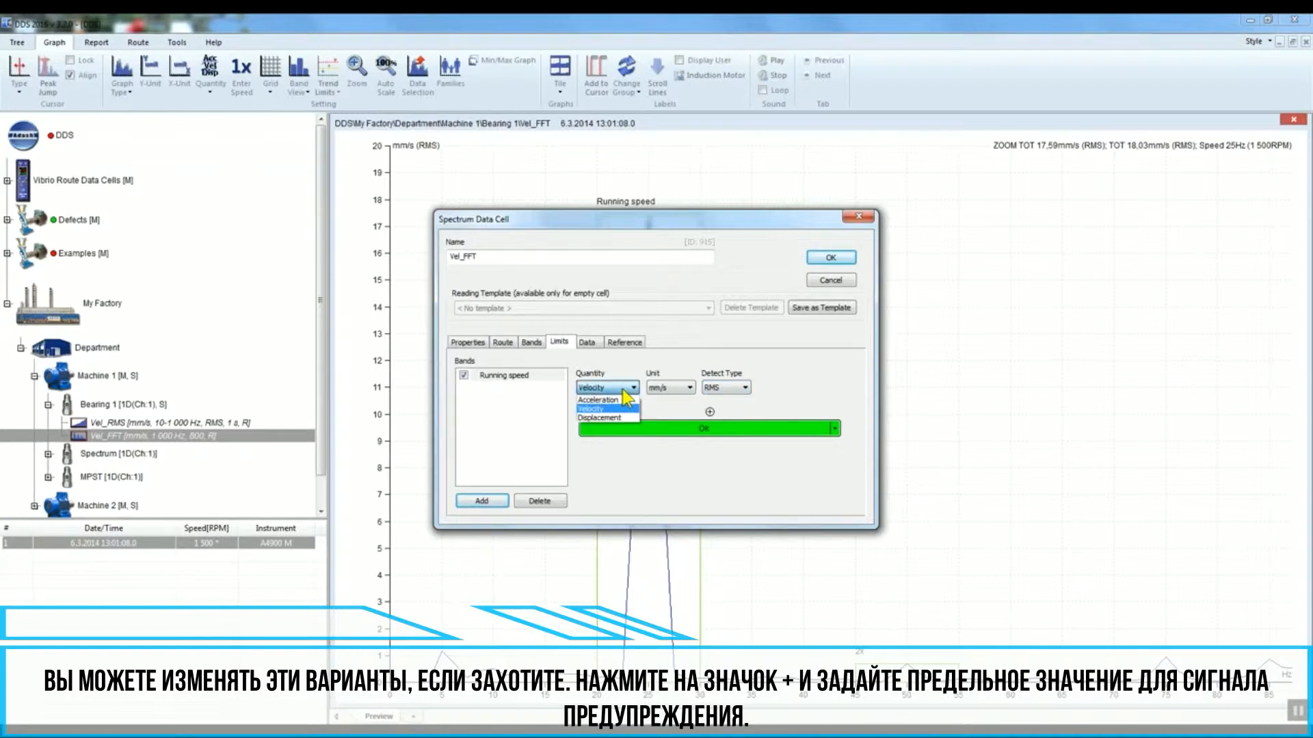
click(623, 393)
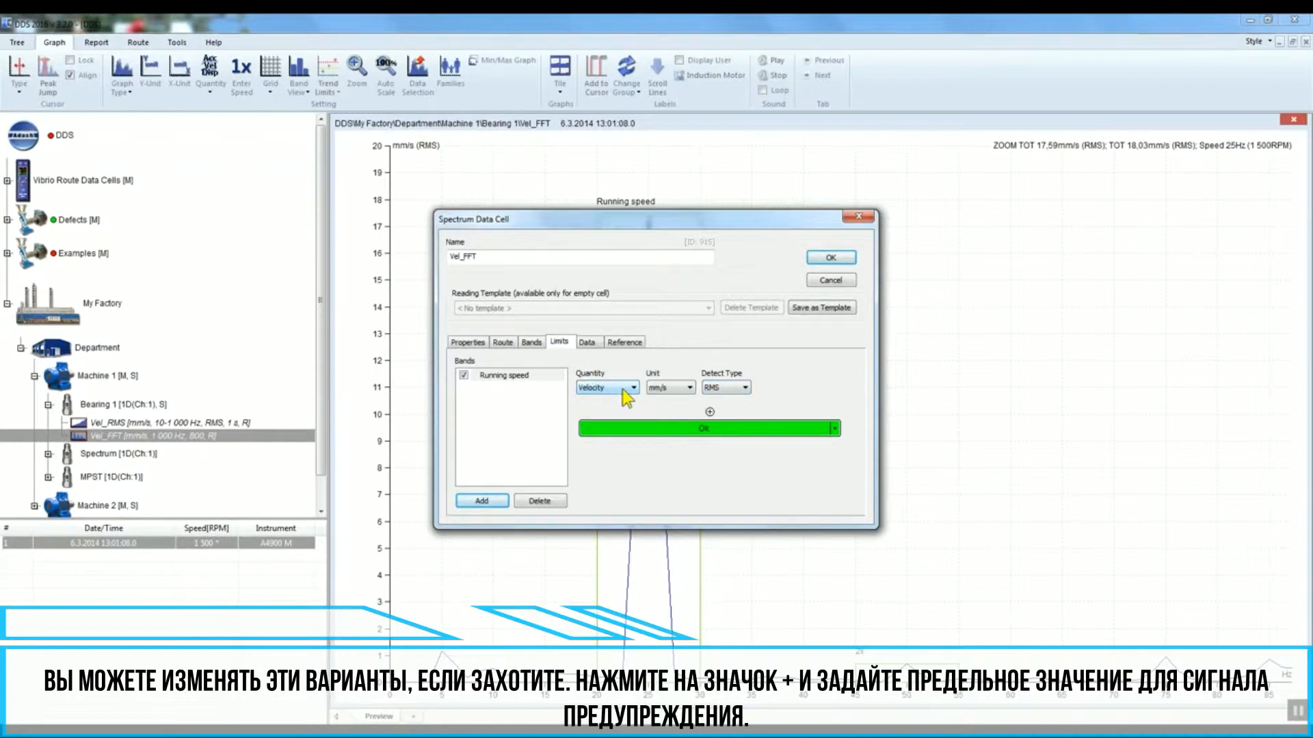
click(710, 411)
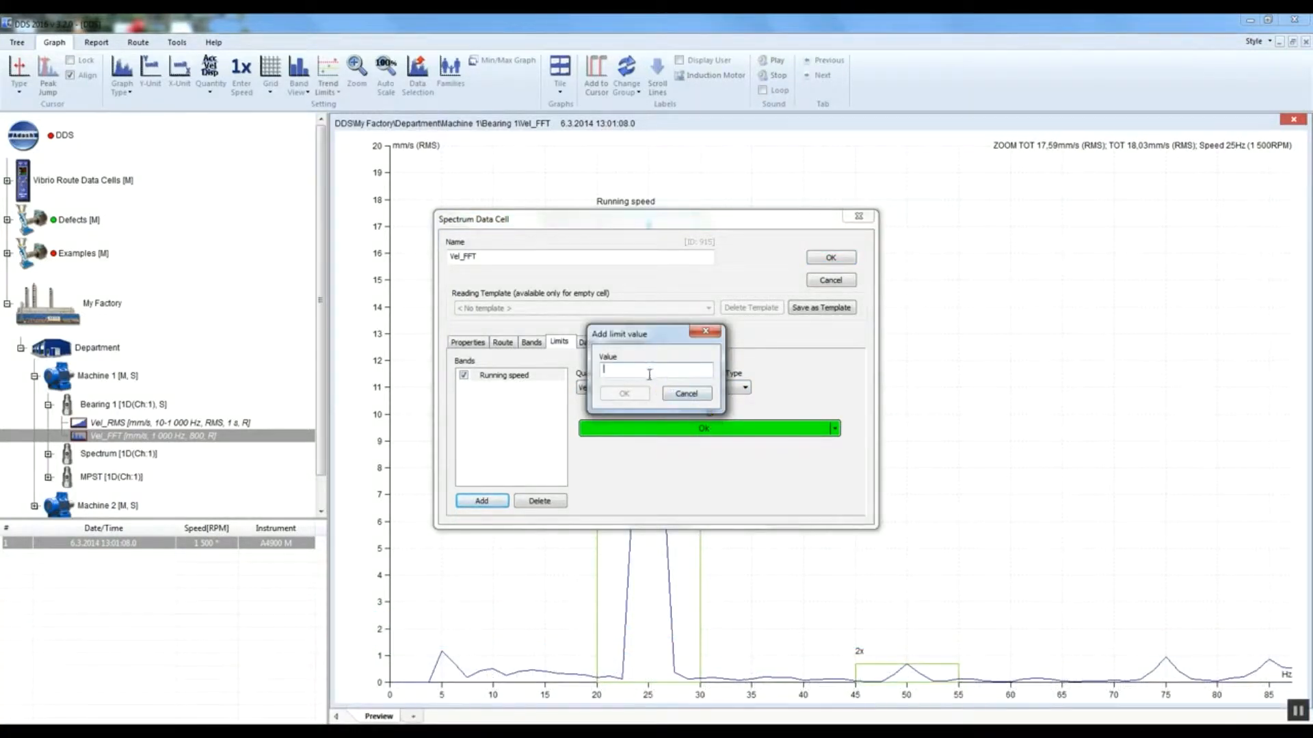
text(3)
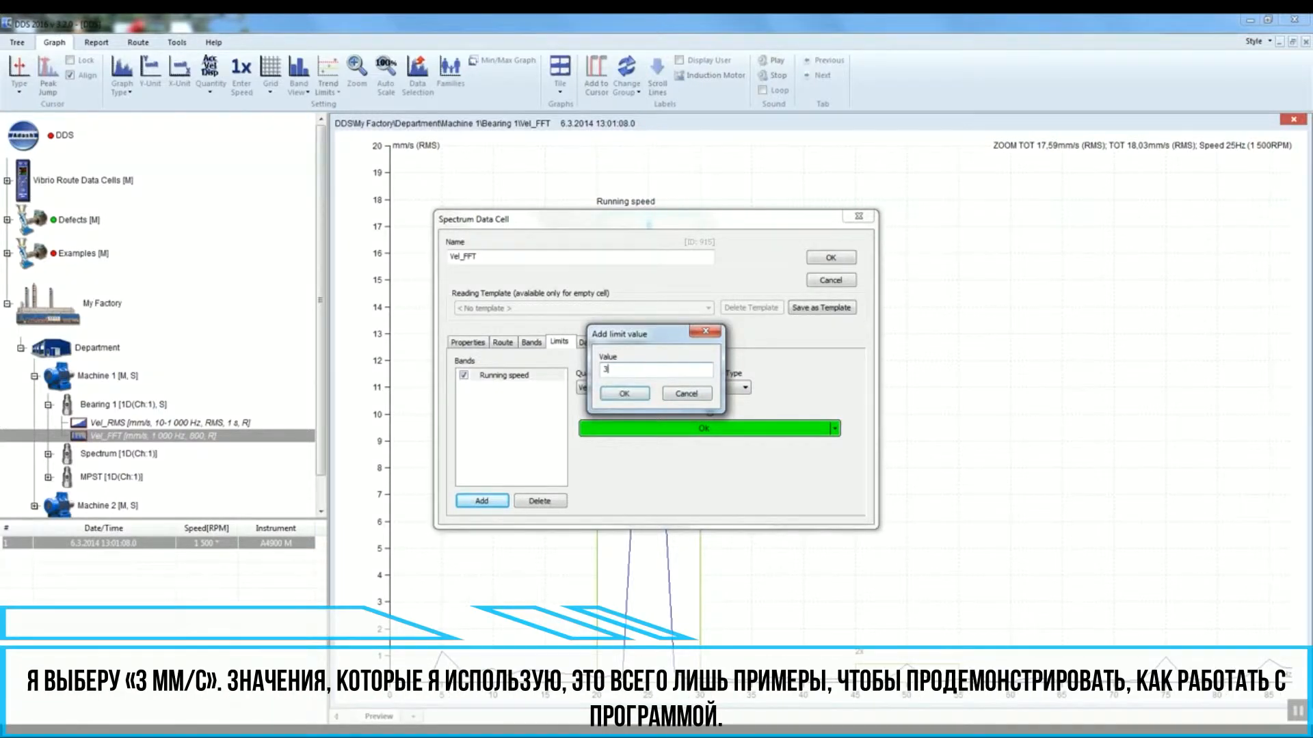
click(624, 395)
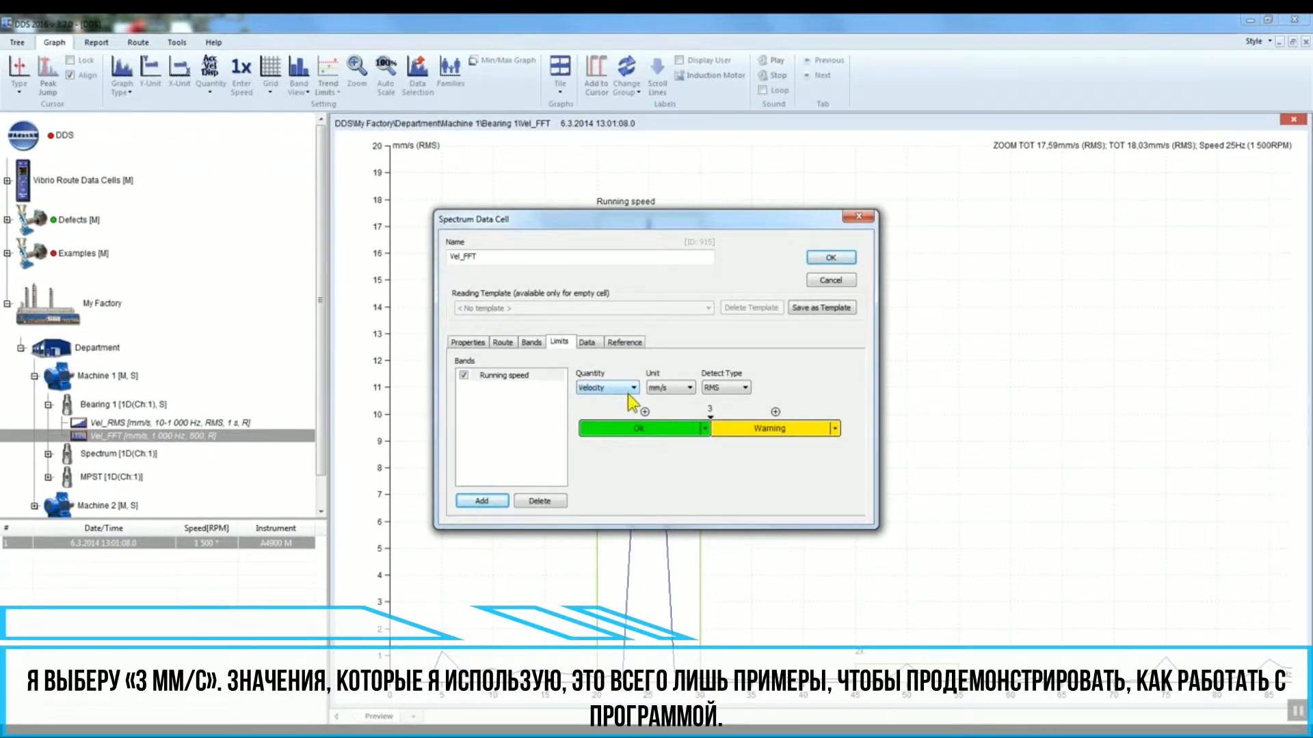
Step: Add an alert limit at 5 mm/s and a danger limit at 7 mm/s
click(775, 412)
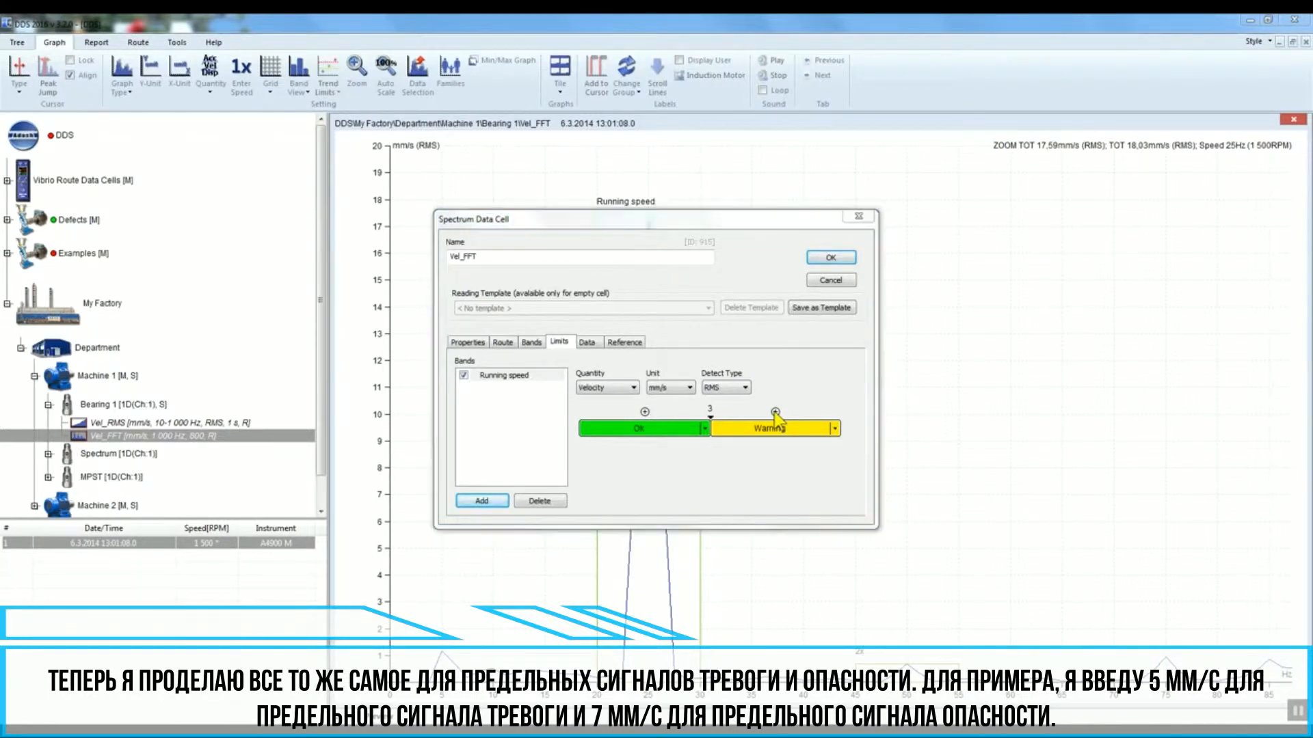
text(5)
click(631, 395)
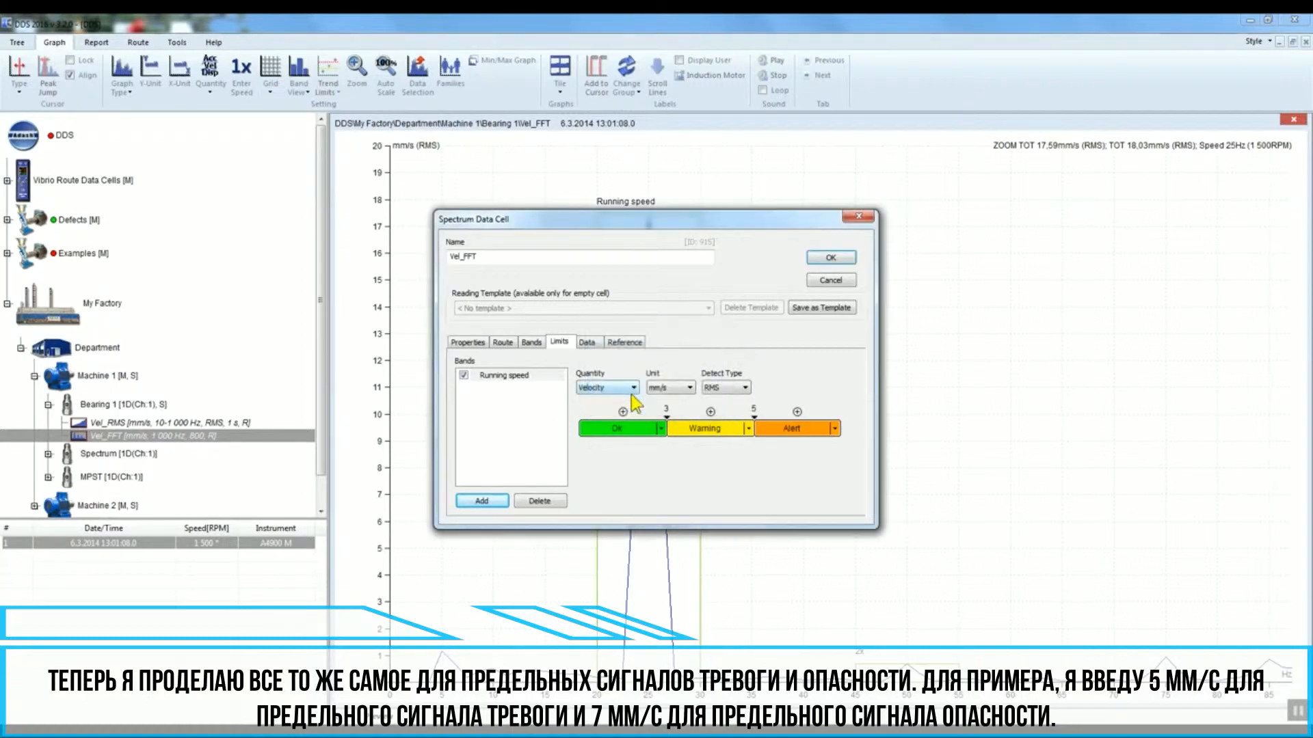
click(798, 413)
text(7)
click(624, 394)
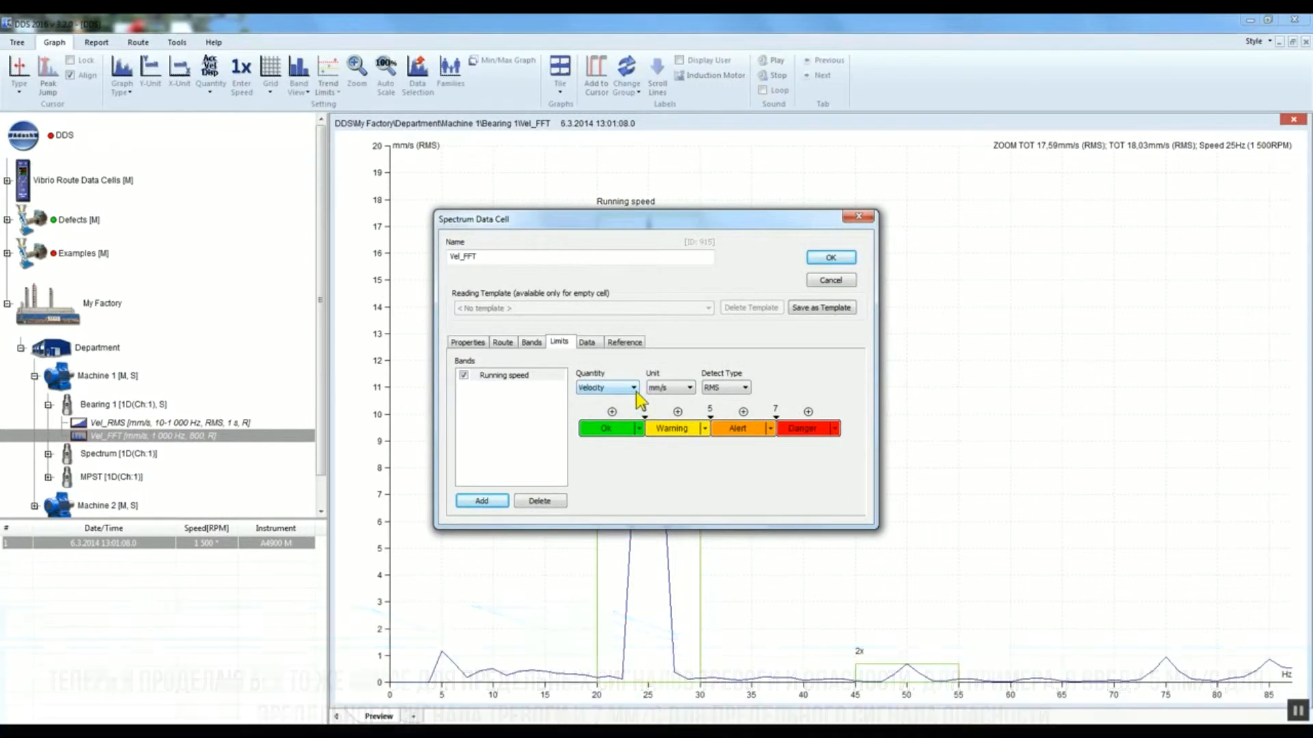
Step: Delete the danger limit
right_click(778, 412)
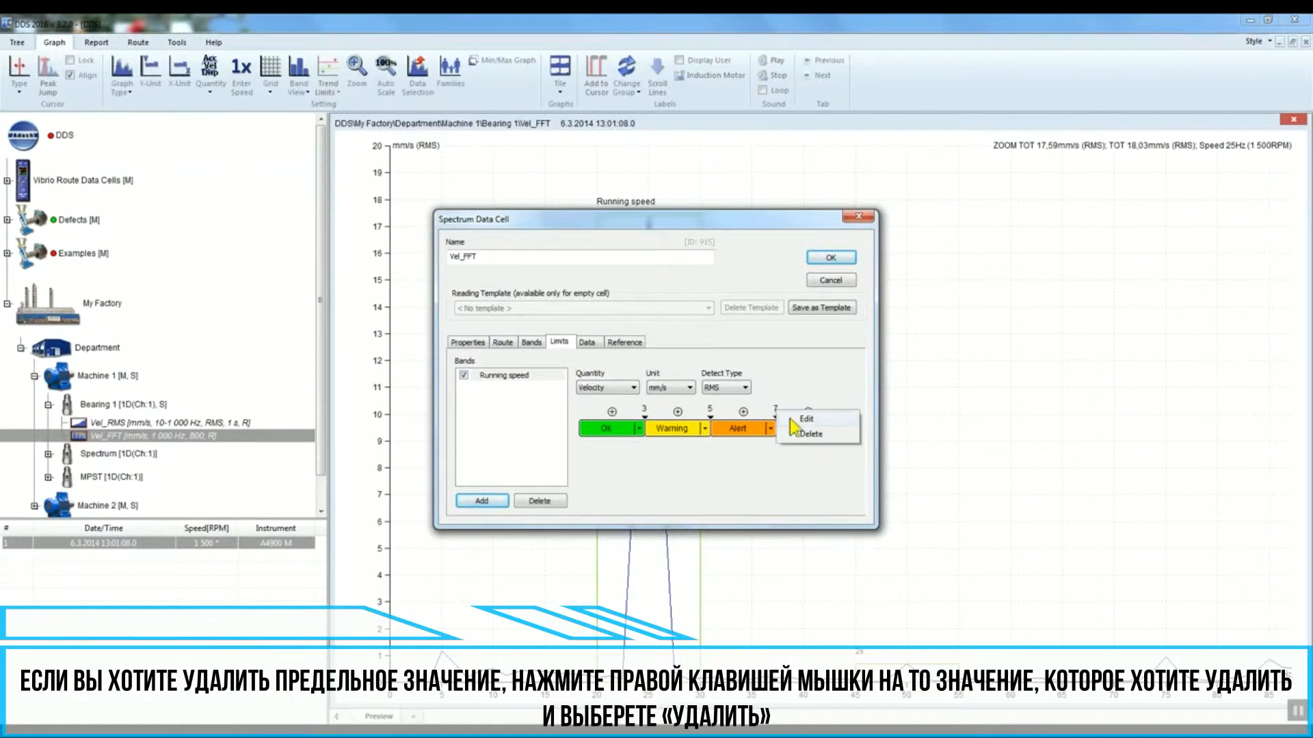
click(811, 438)
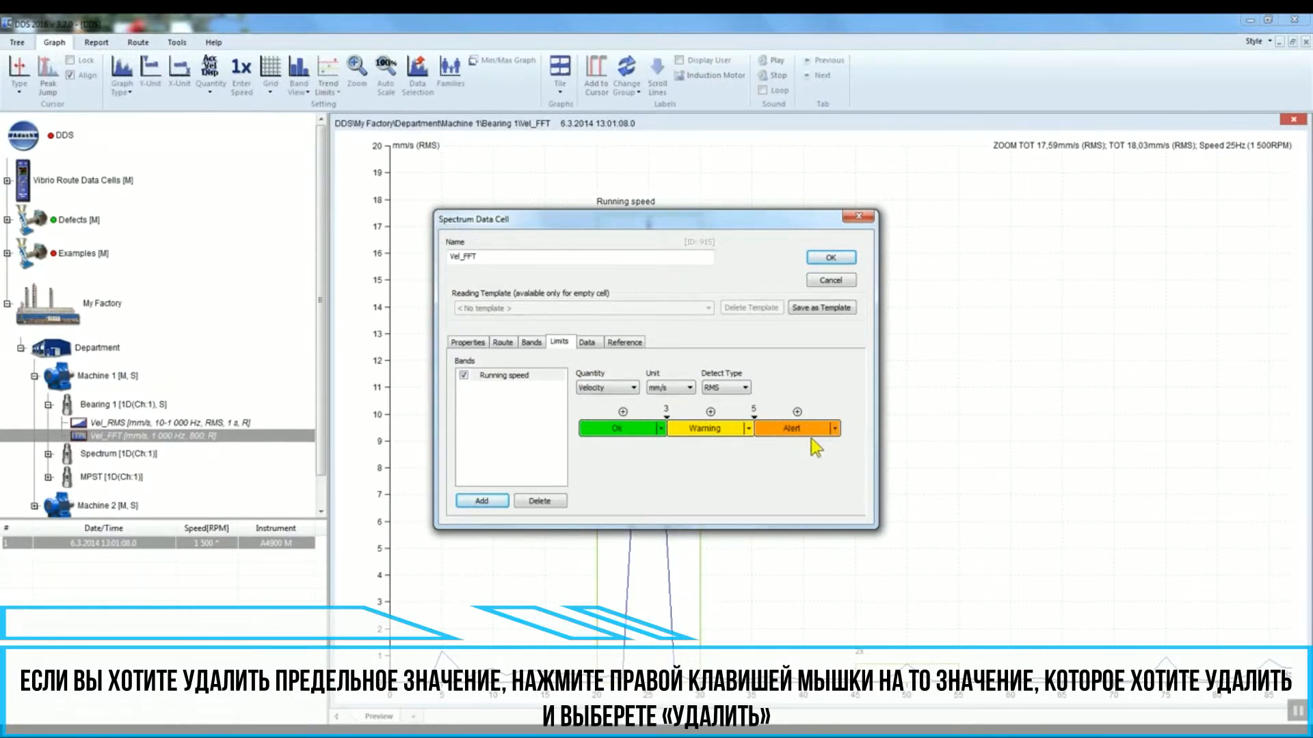
Step: Add the danger limit again at 7 mm/s and confirm the data cell dialog
click(797, 412)
text(7)
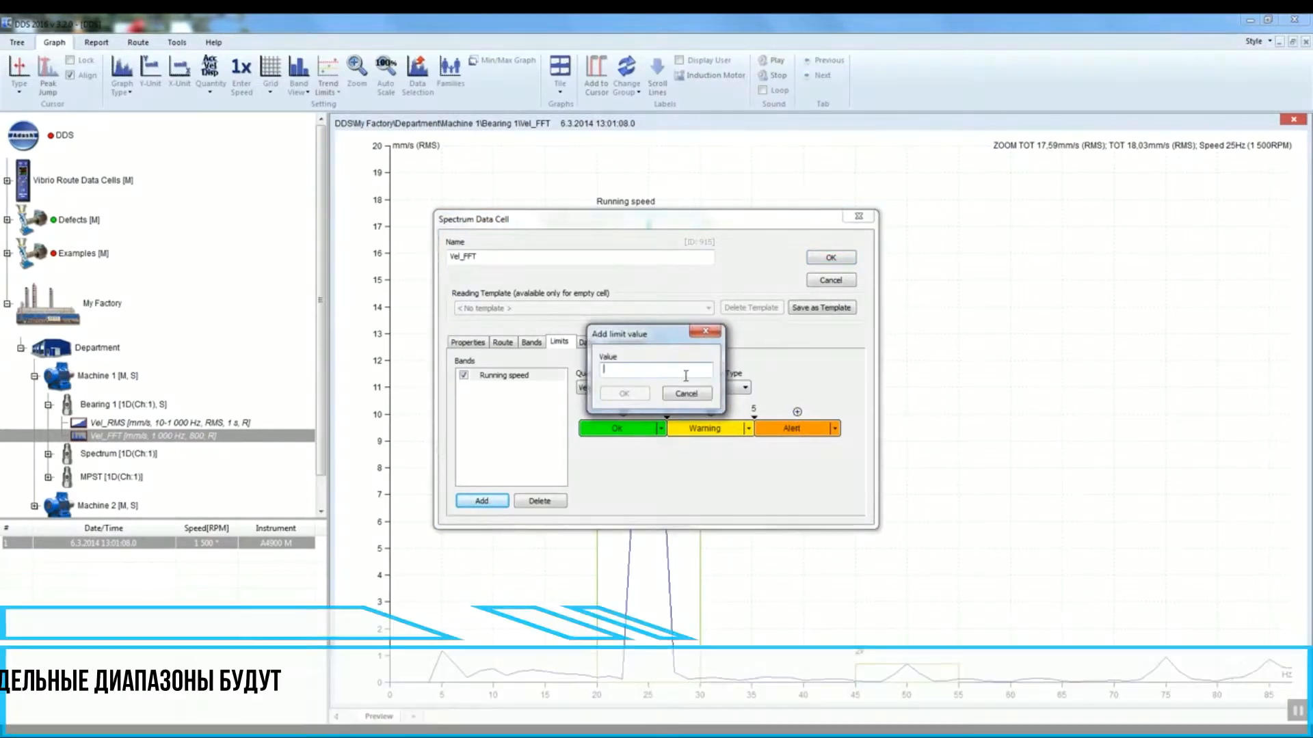
click(625, 393)
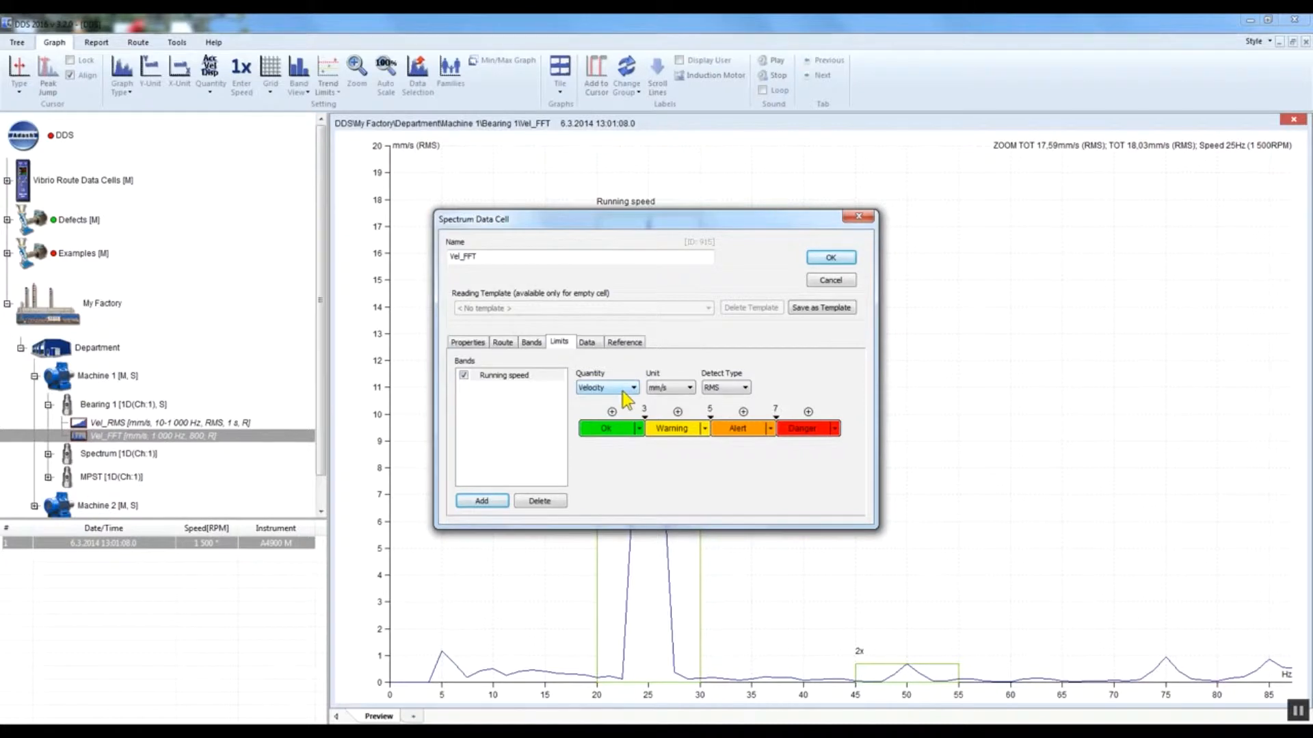
click(830, 258)
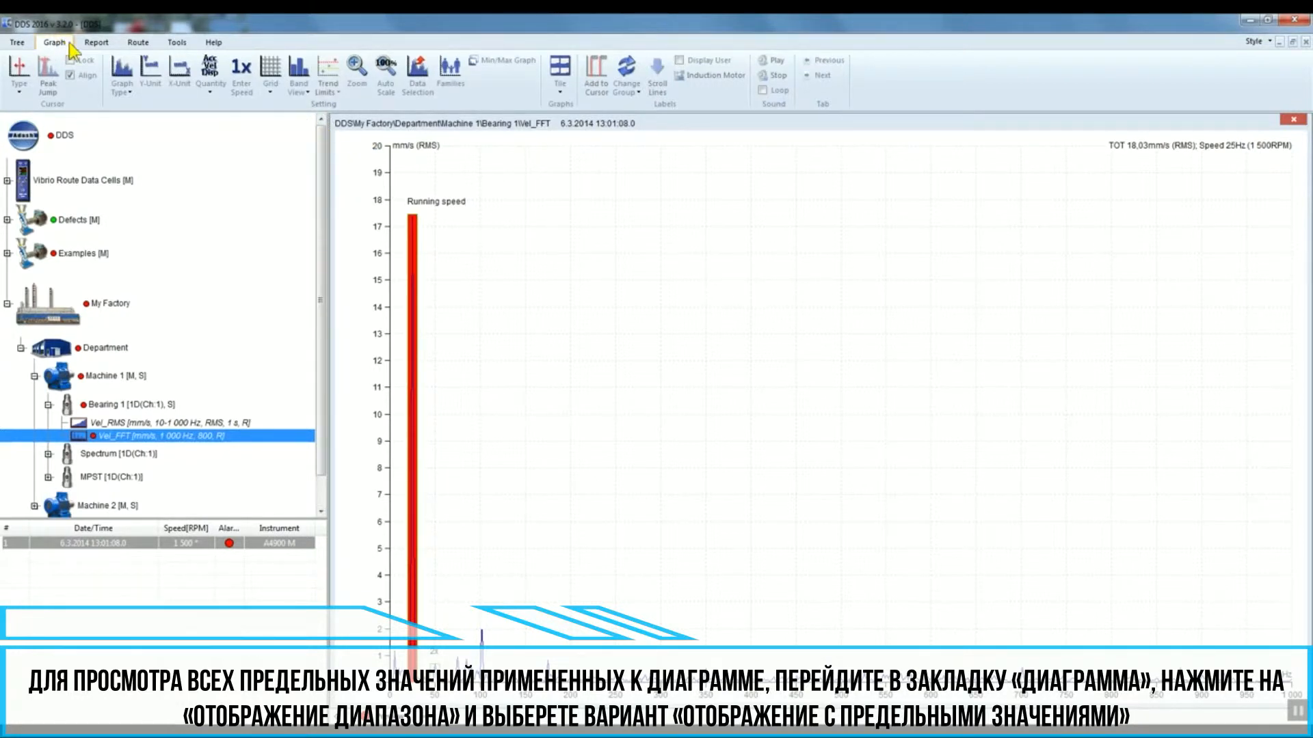
Step: Display the bands with their limits on the spectrum graph and zoom into the Running speed band
click(305, 85)
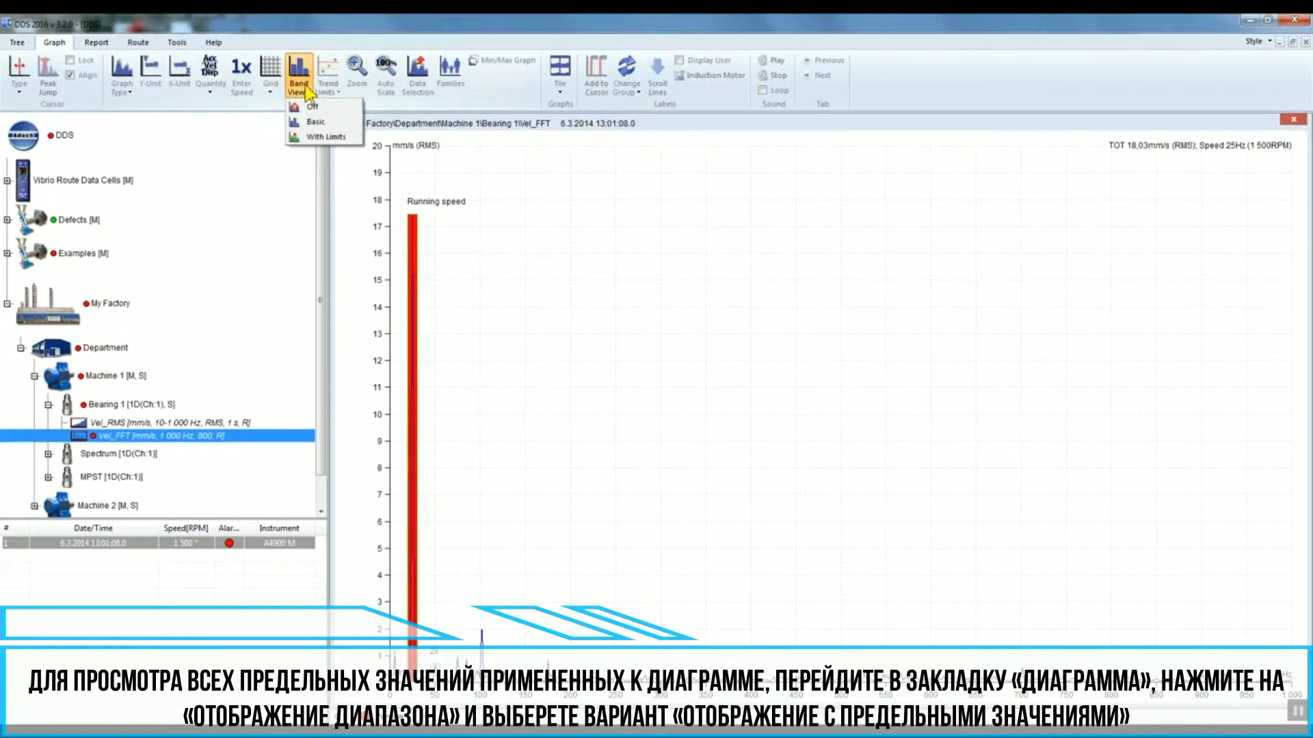
click(353, 138)
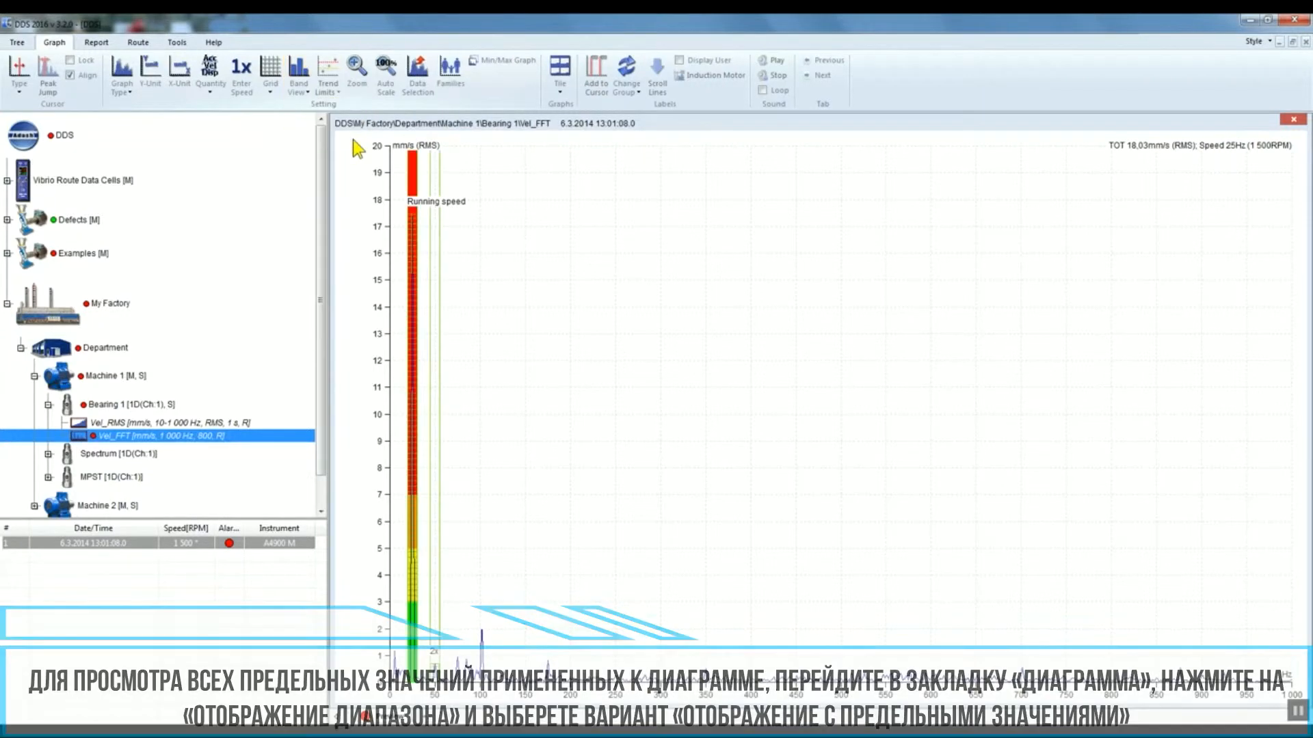
drag(503, 696, 381, 704)
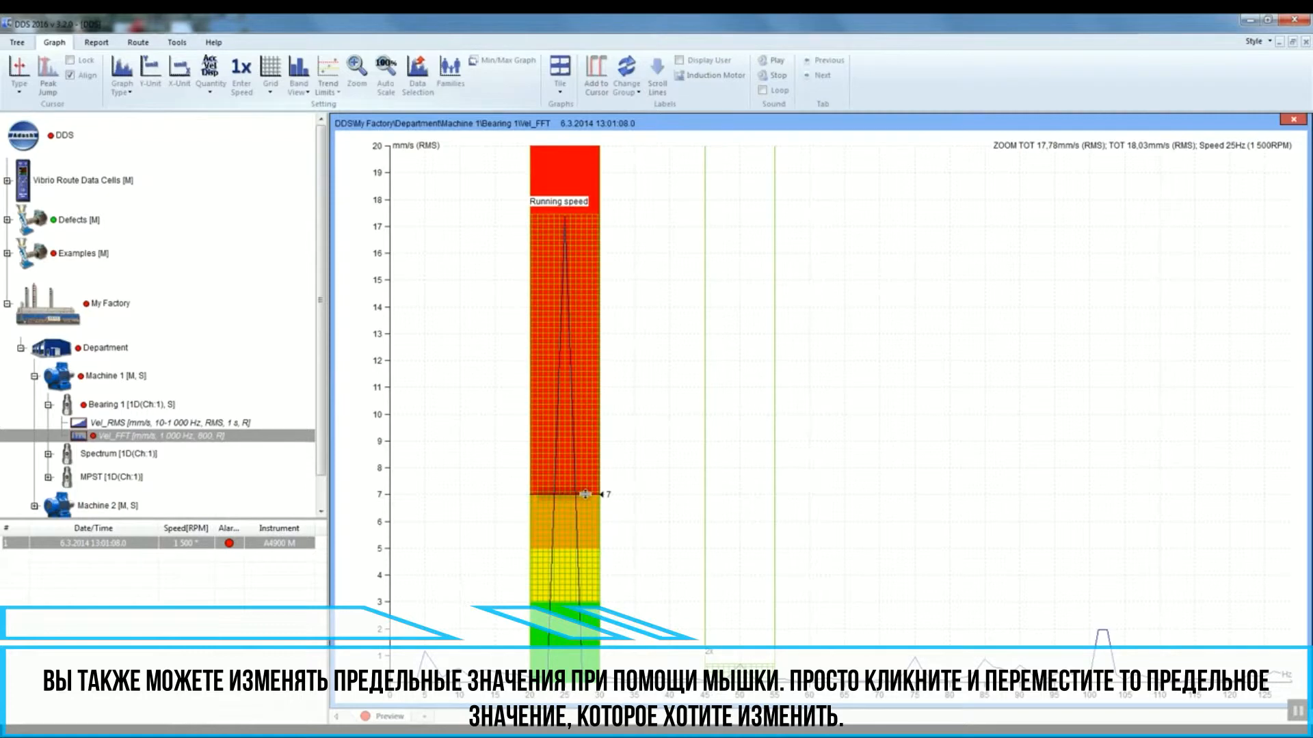
mouse_move(584, 494)
mouse_down()
mouse_move(578, 437)
mouse_move(588, 494)
mouse_up()
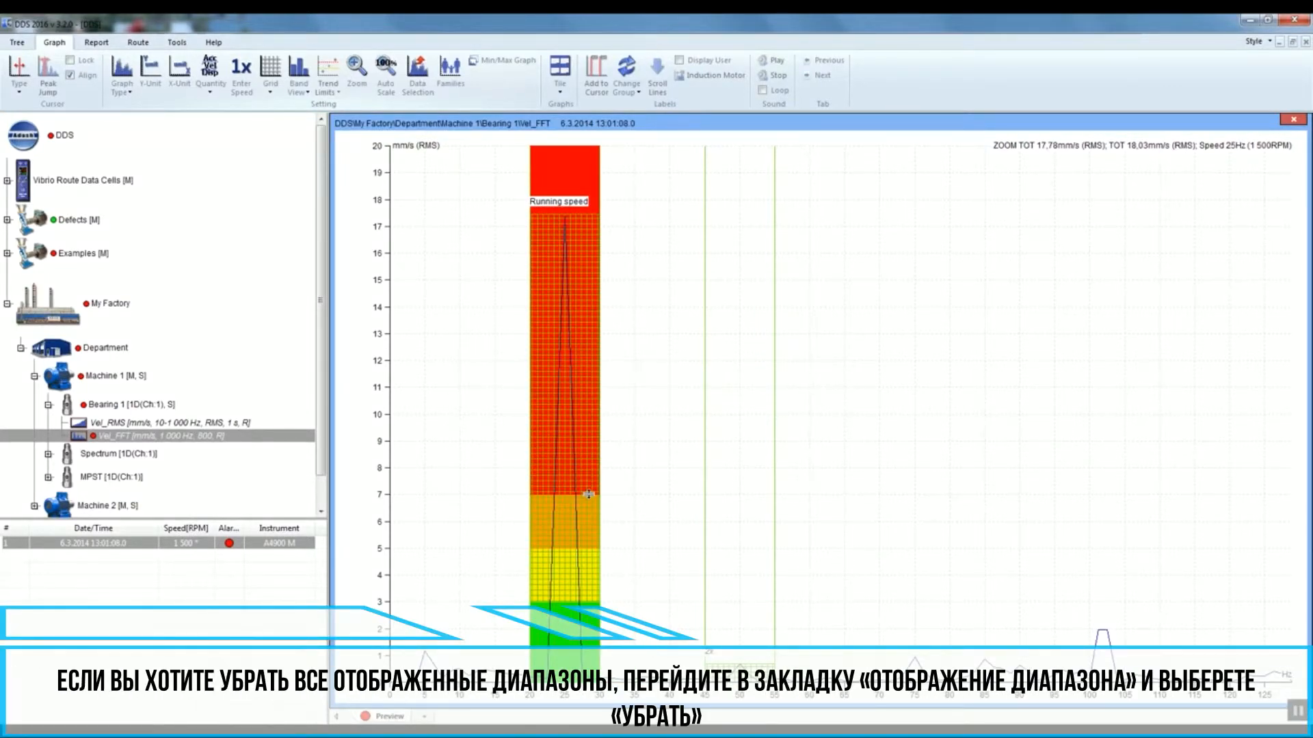
Step: Switch the band view off and then back on
click(299, 87)
click(318, 115)
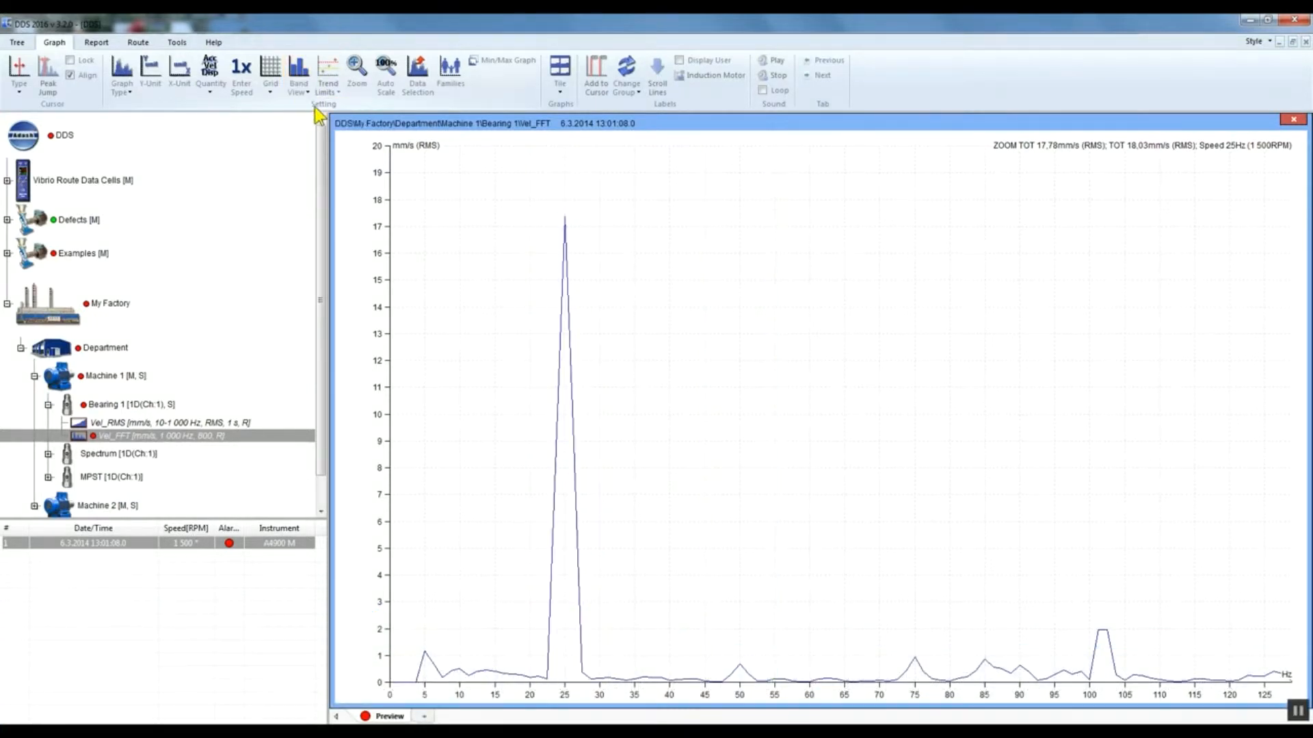
click(301, 86)
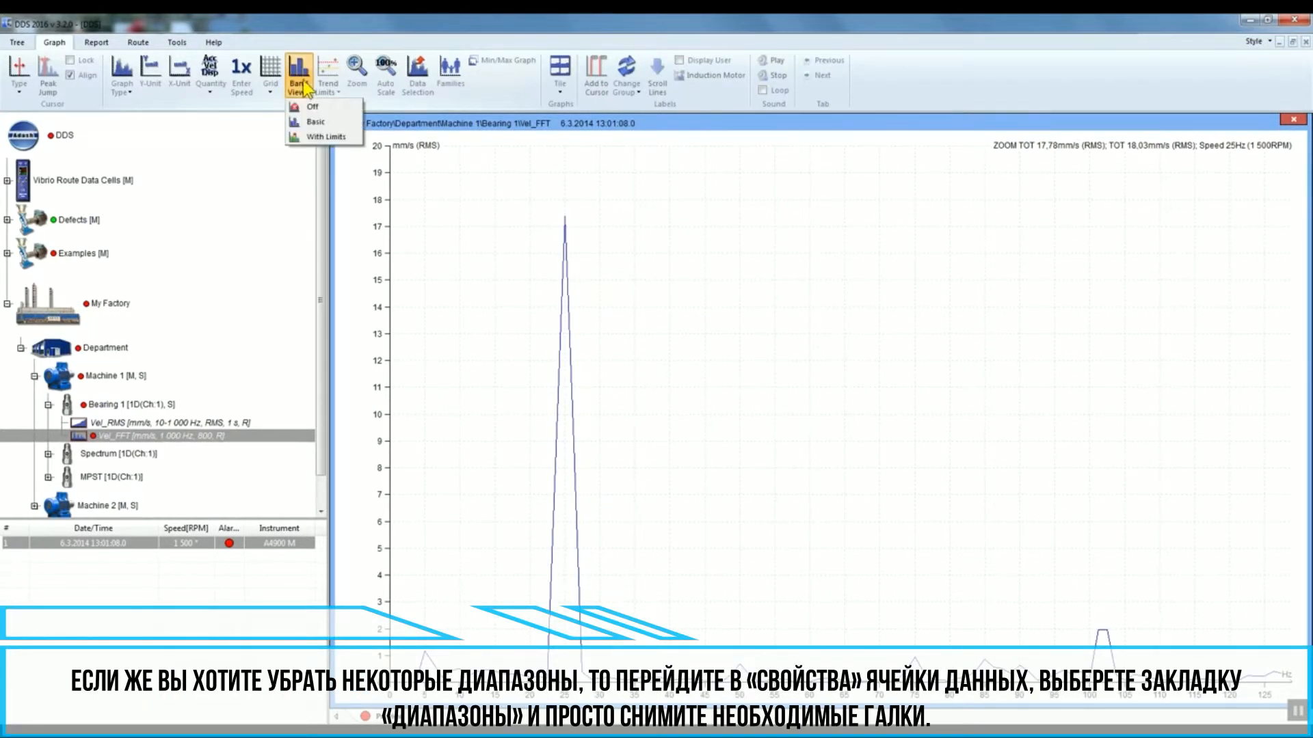
click(324, 136)
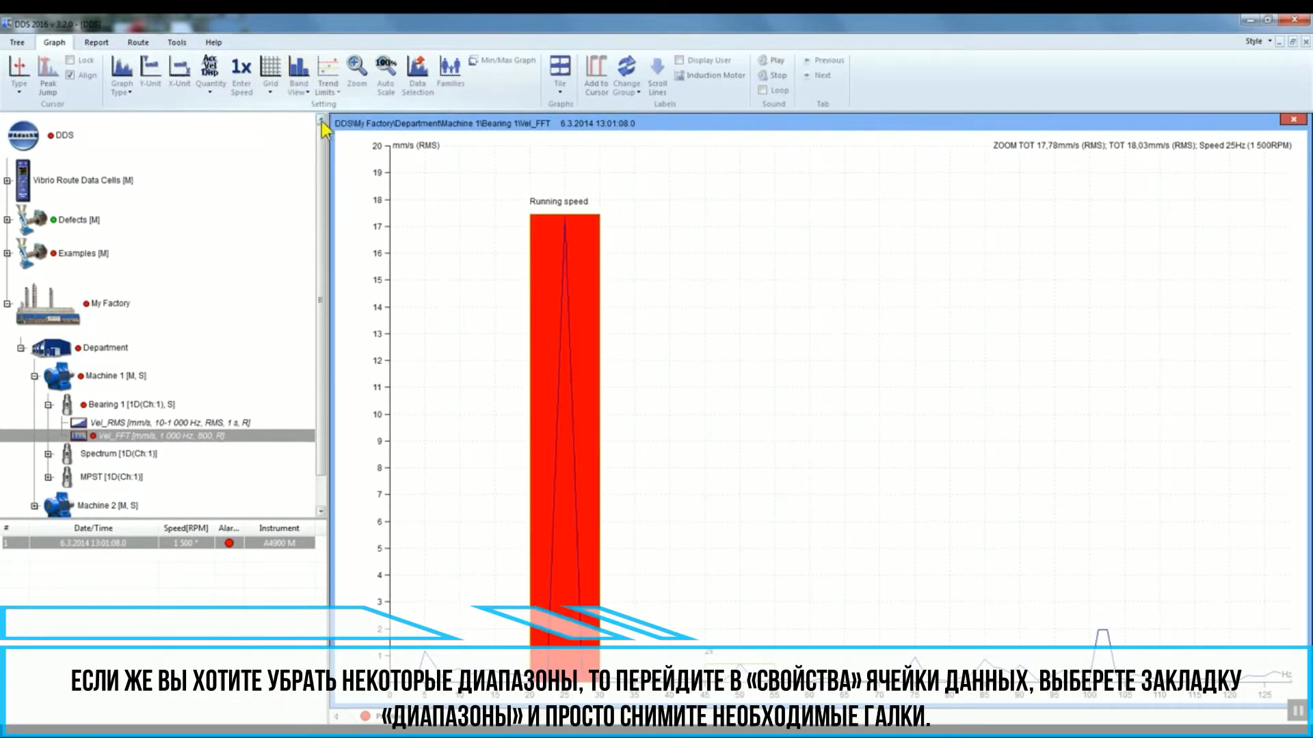
Step: Hide the 2x band by unchecking it in the Vel_FFT data cell's band list and confirm
right_click(199, 437)
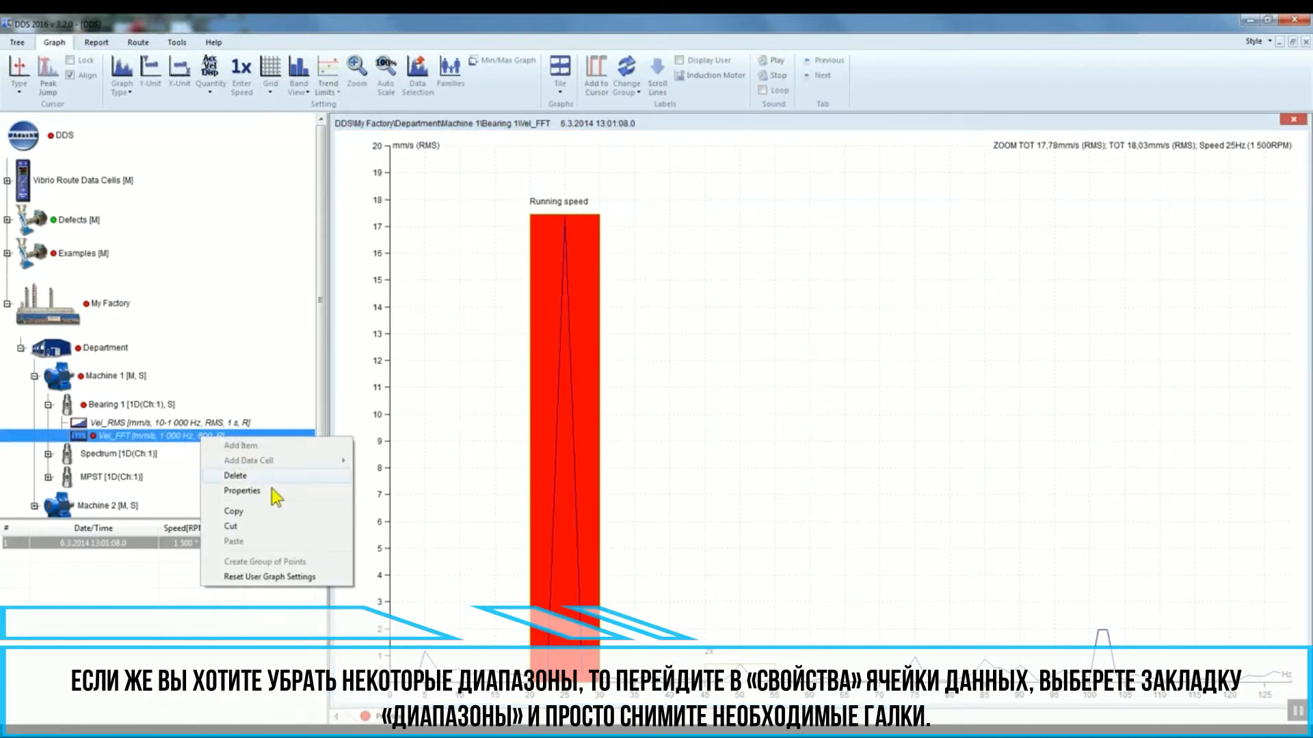
click(278, 491)
click(533, 344)
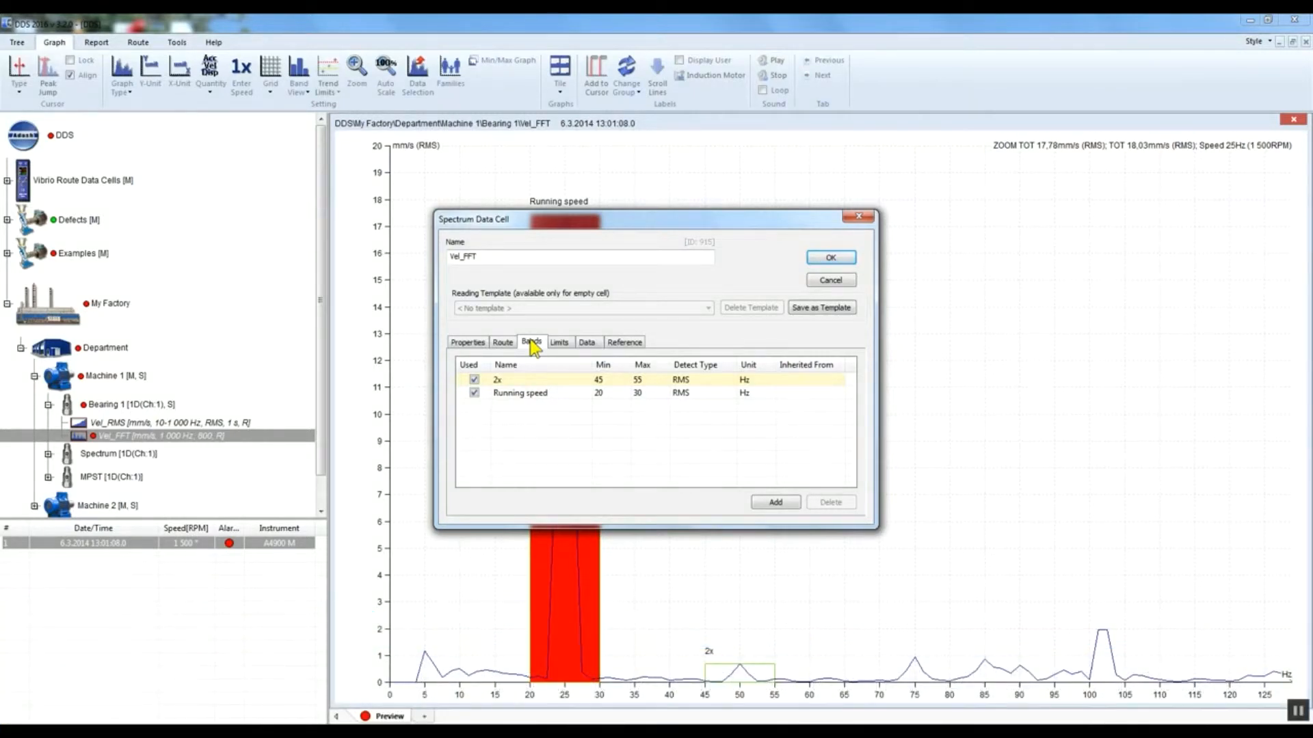
click(474, 379)
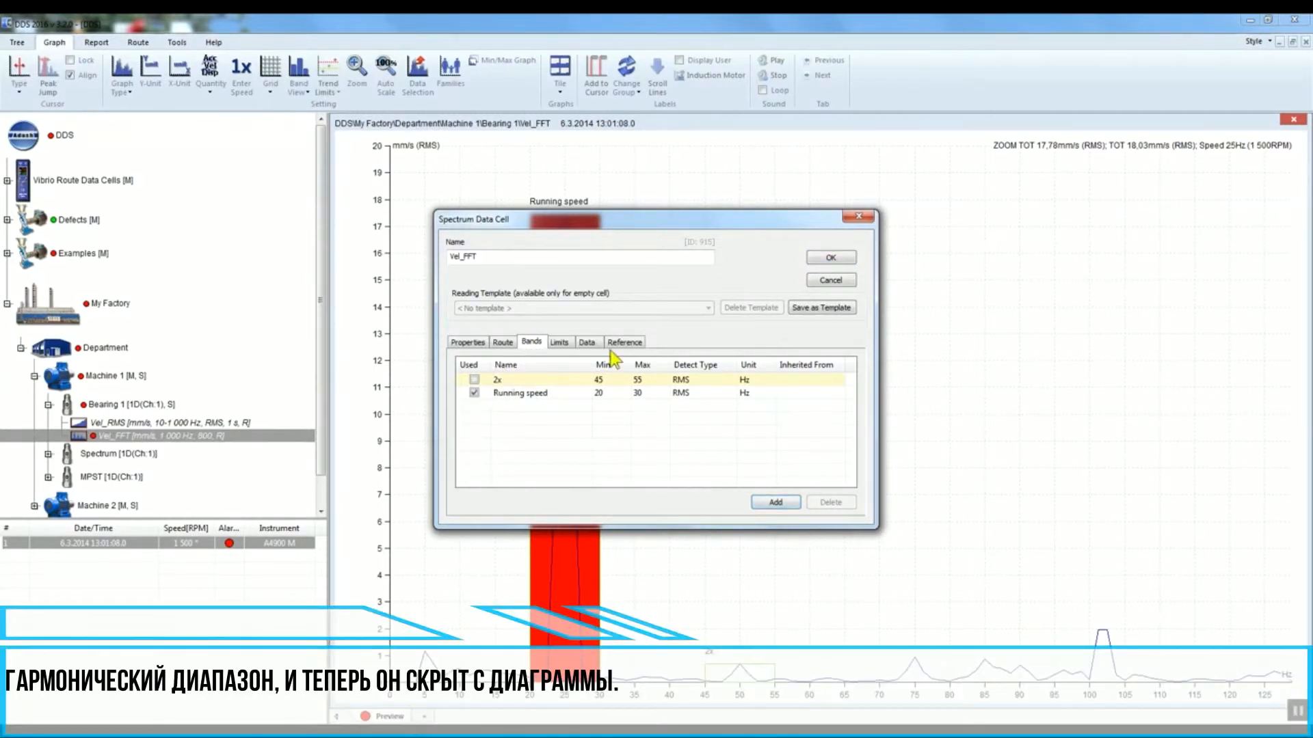
click(828, 257)
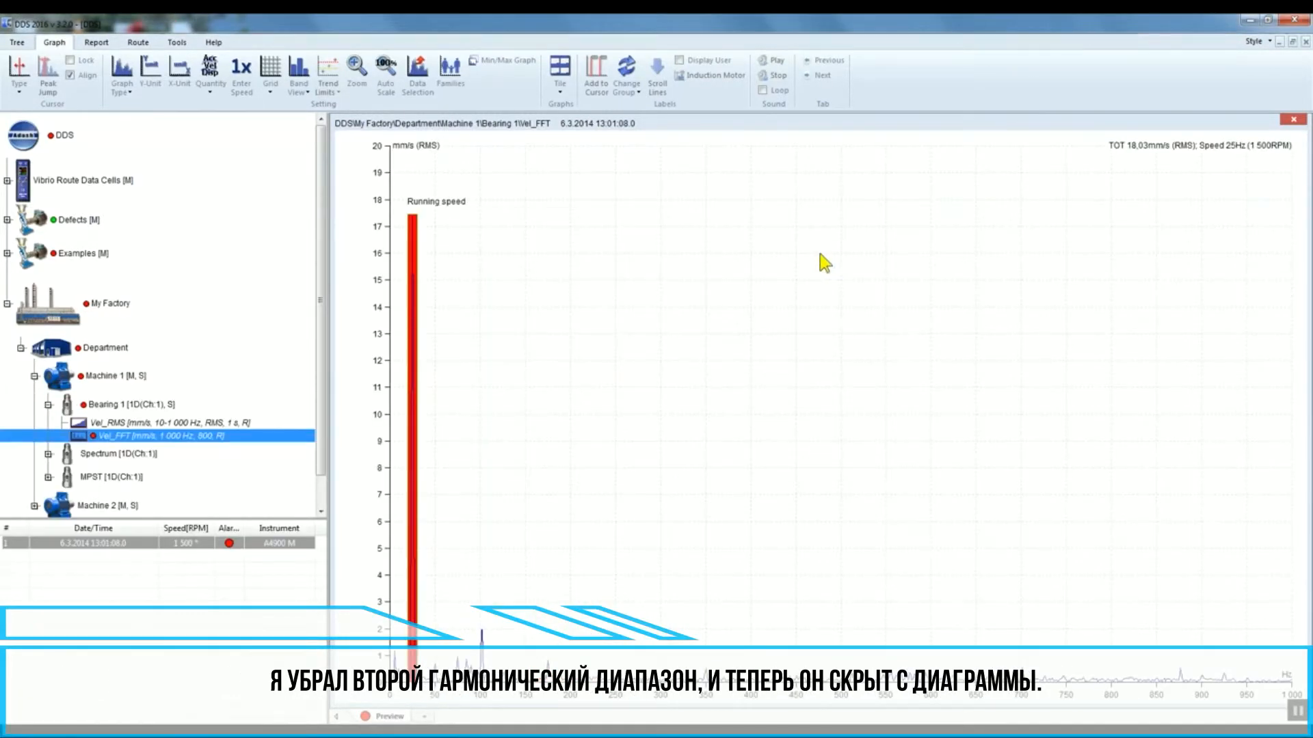
Step: Open Machine 1's properties and add a new band named Machine speed
drag(505, 688, 346, 677)
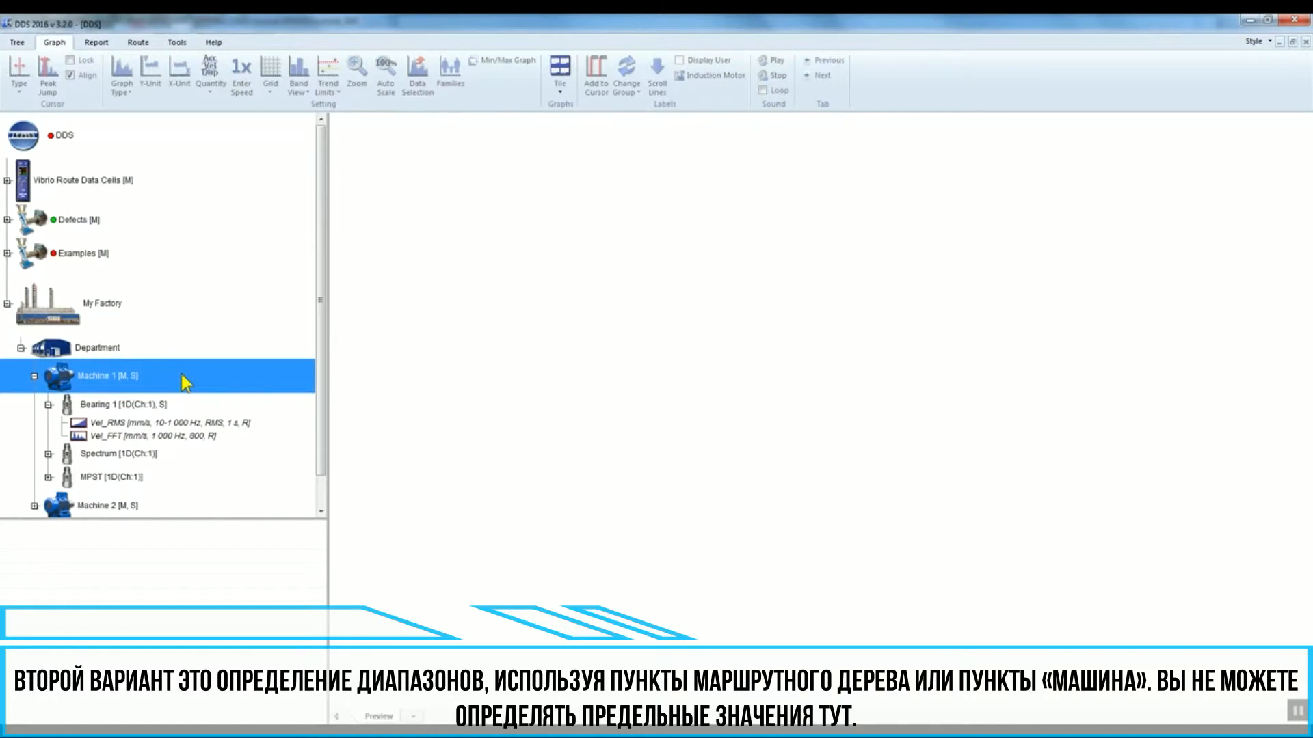
click(110, 352)
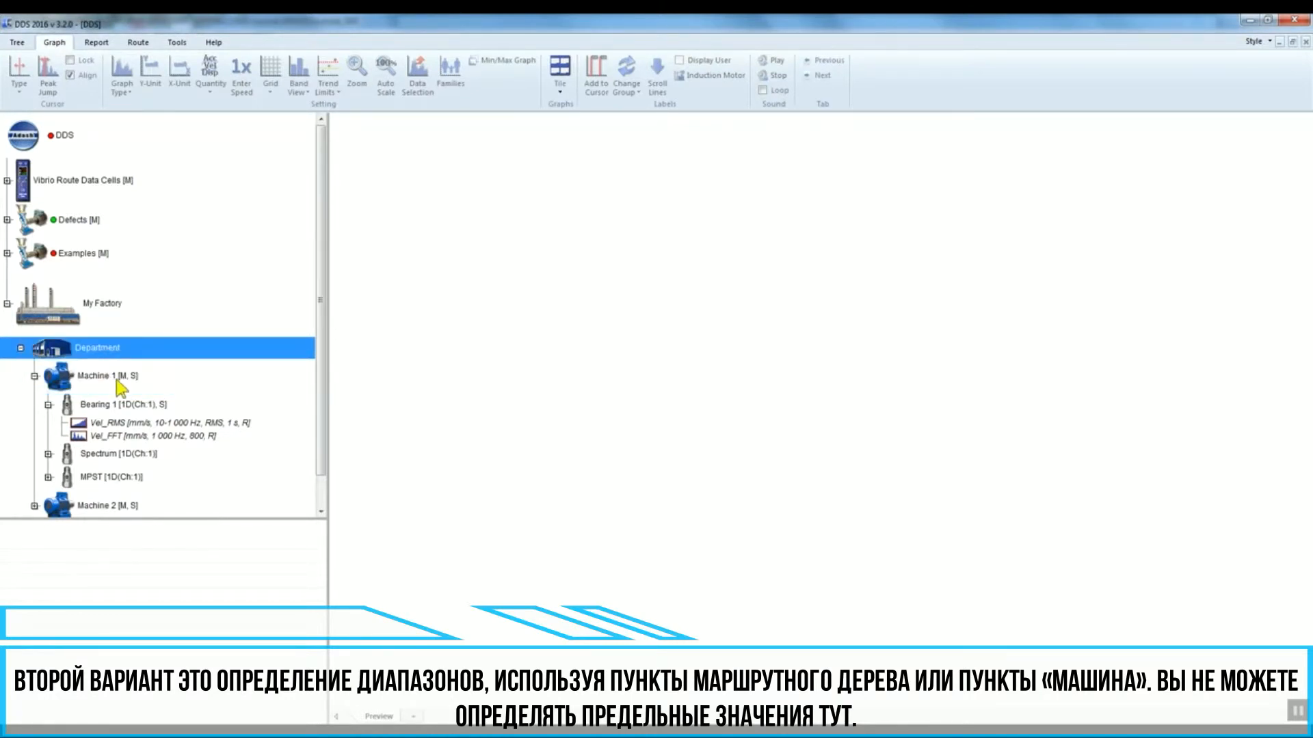
click(120, 387)
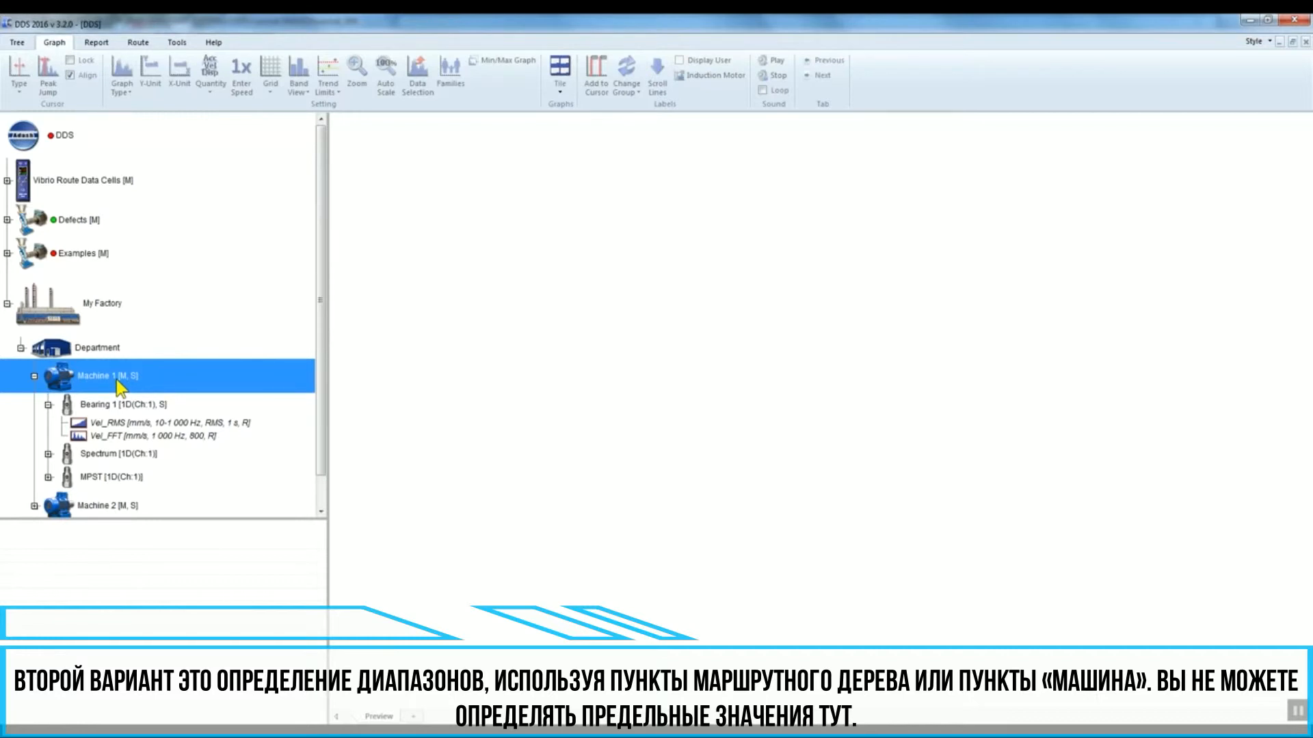
right_click(155, 375)
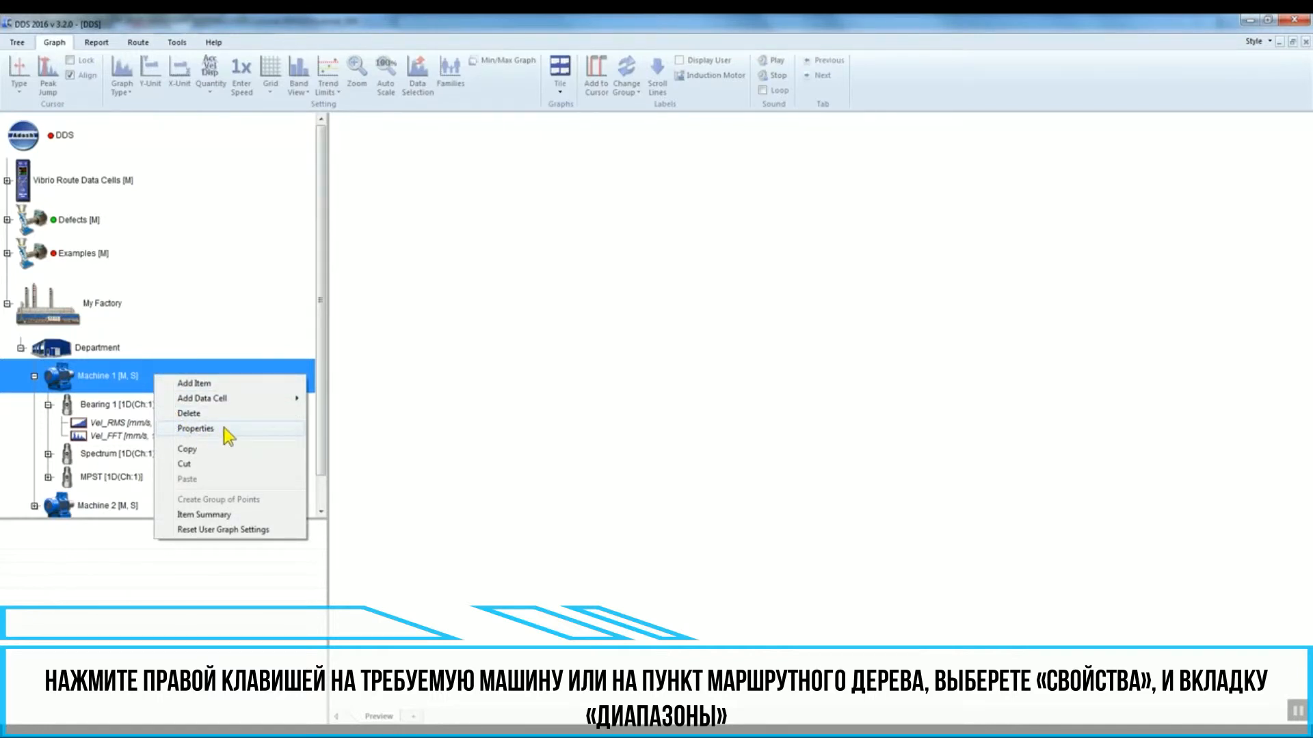
click(196, 429)
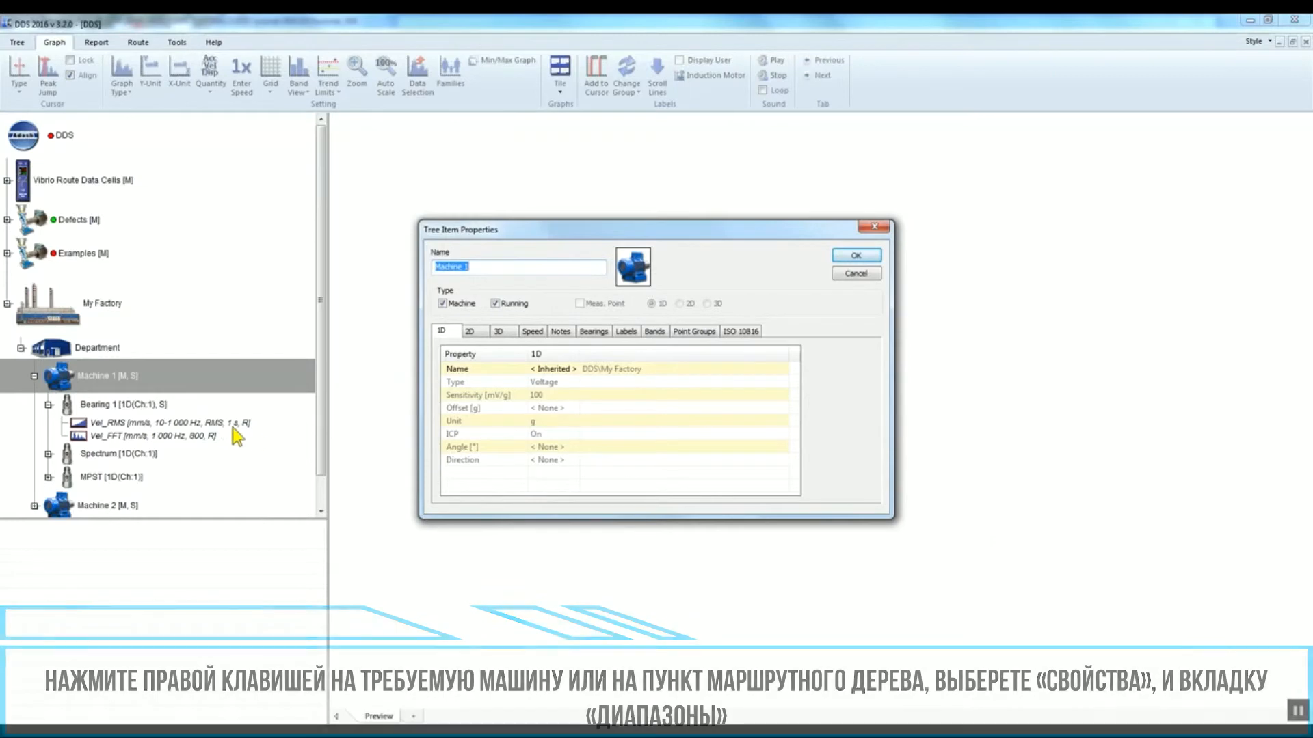
click(655, 332)
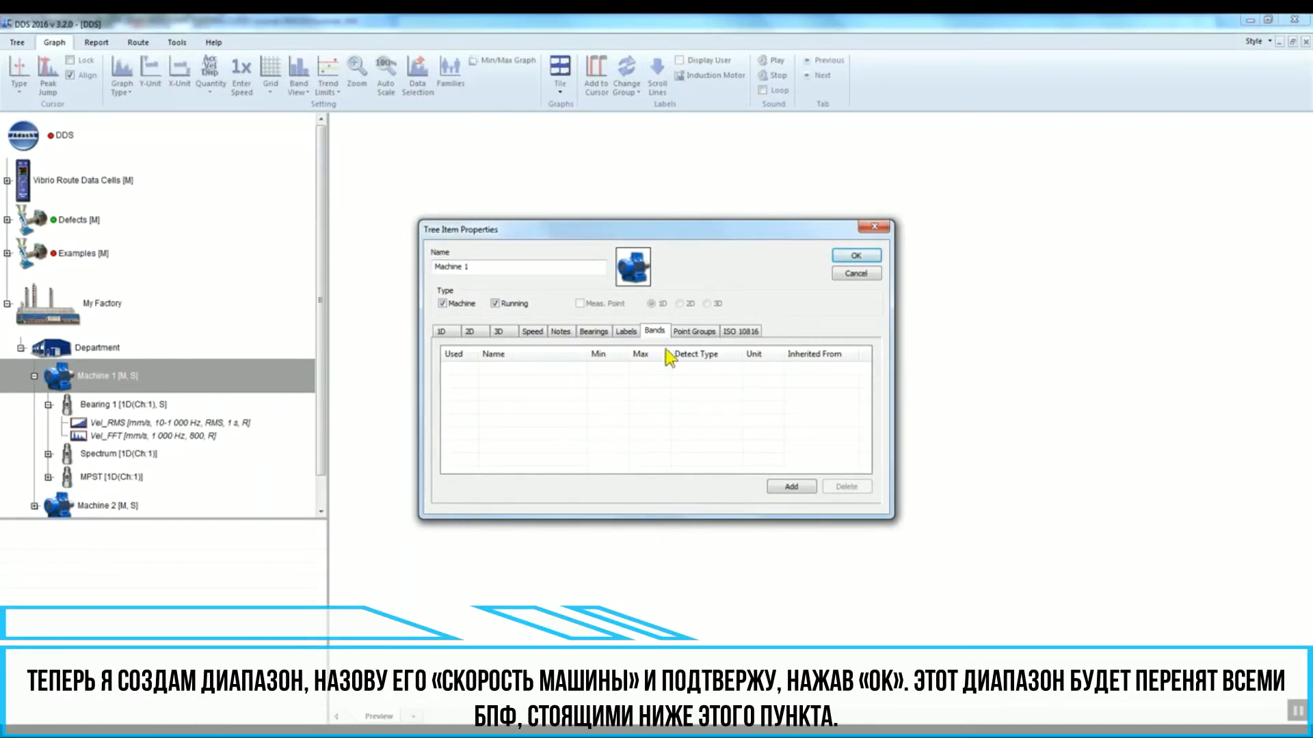
click(811, 487)
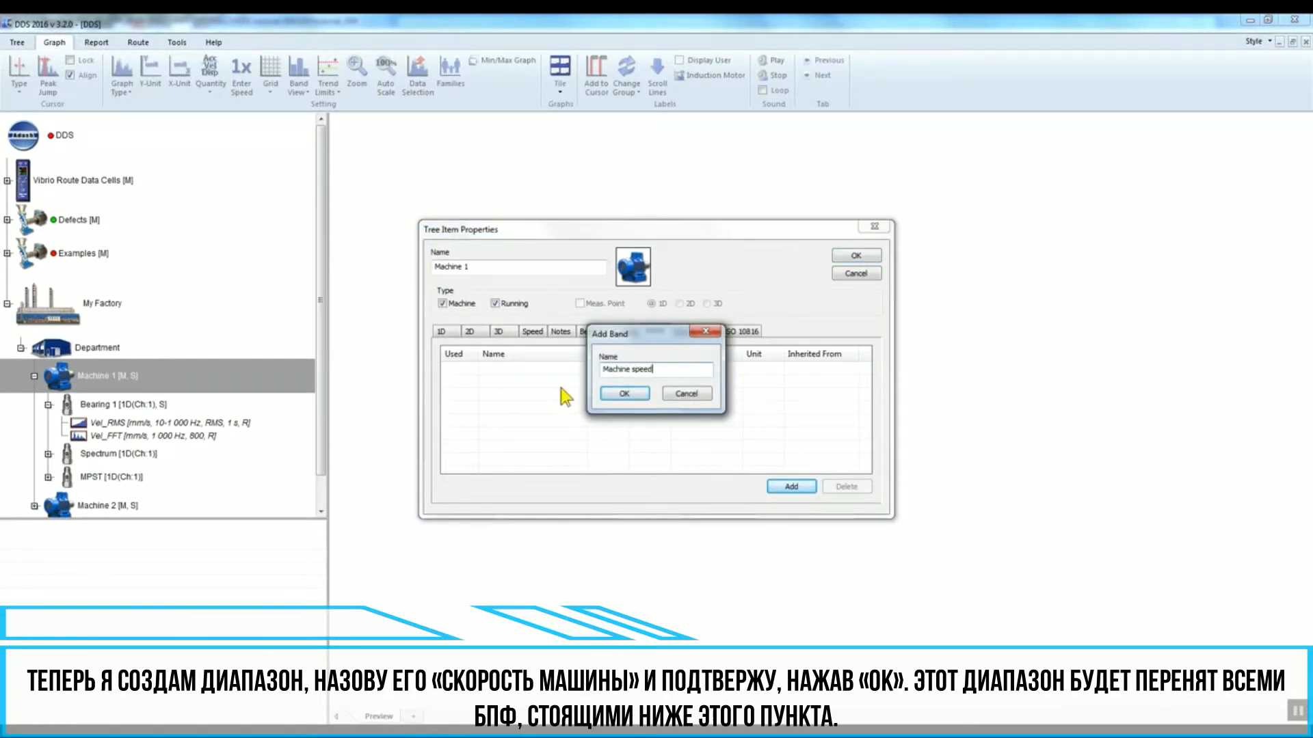
click(623, 393)
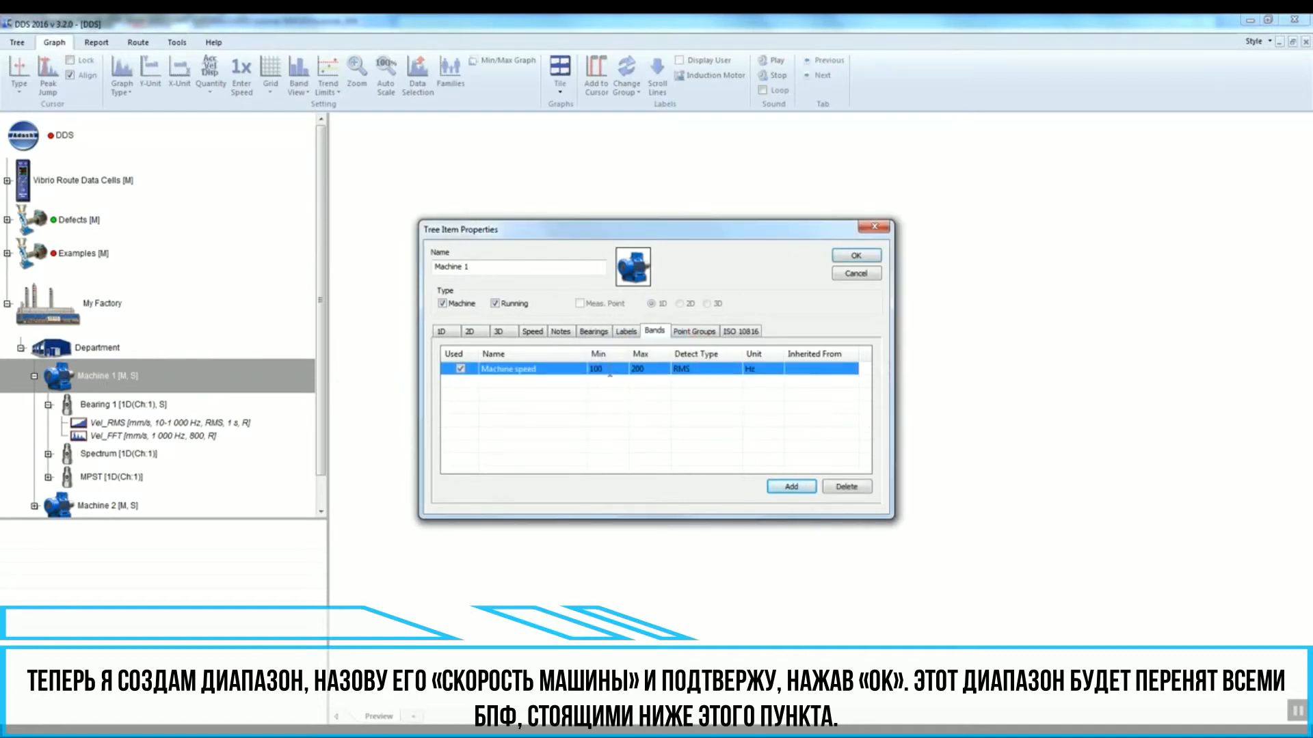
Step: Set the Machine speed band's range to 20–30 Hz and confirm the machine properties
click(609, 374)
text(2)
click(647, 373)
text(30)
key(Return)
click(856, 255)
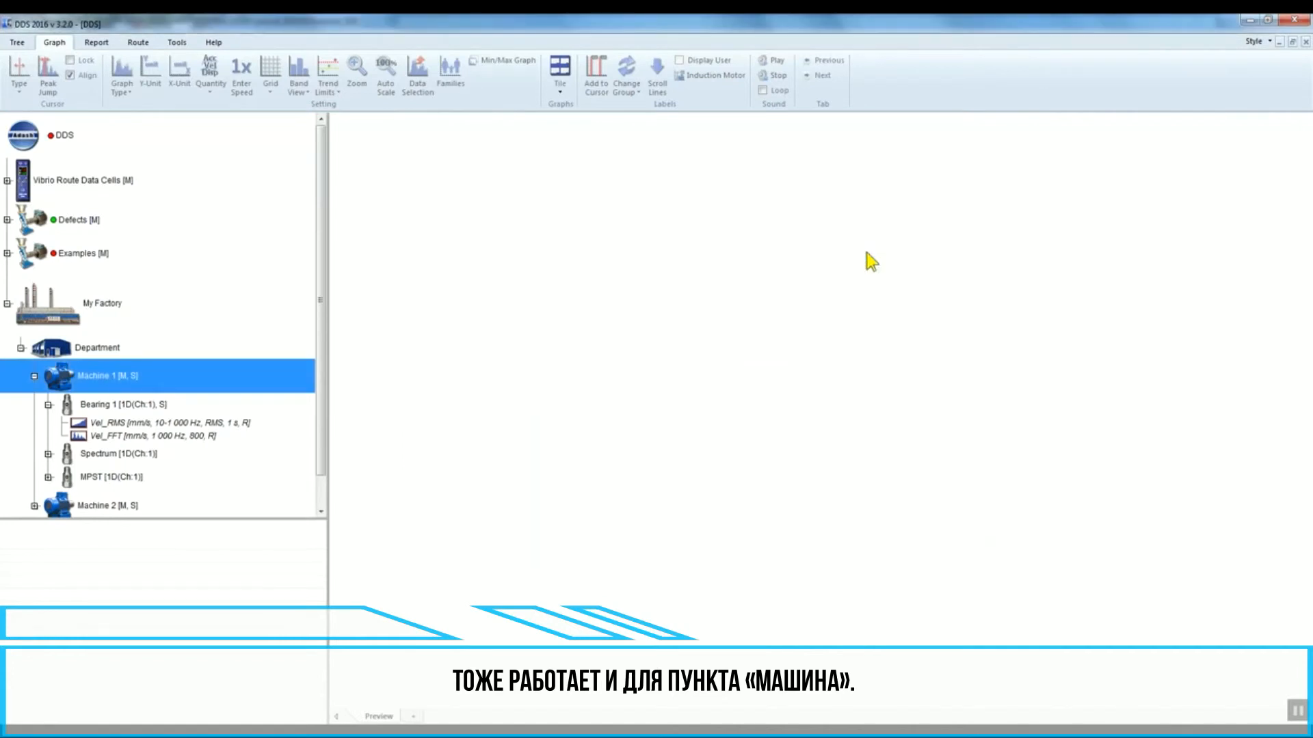
Step: Open the Vel_FFT data cell's properties and review the band it inherits from the machine
click(175, 437)
right_click(223, 434)
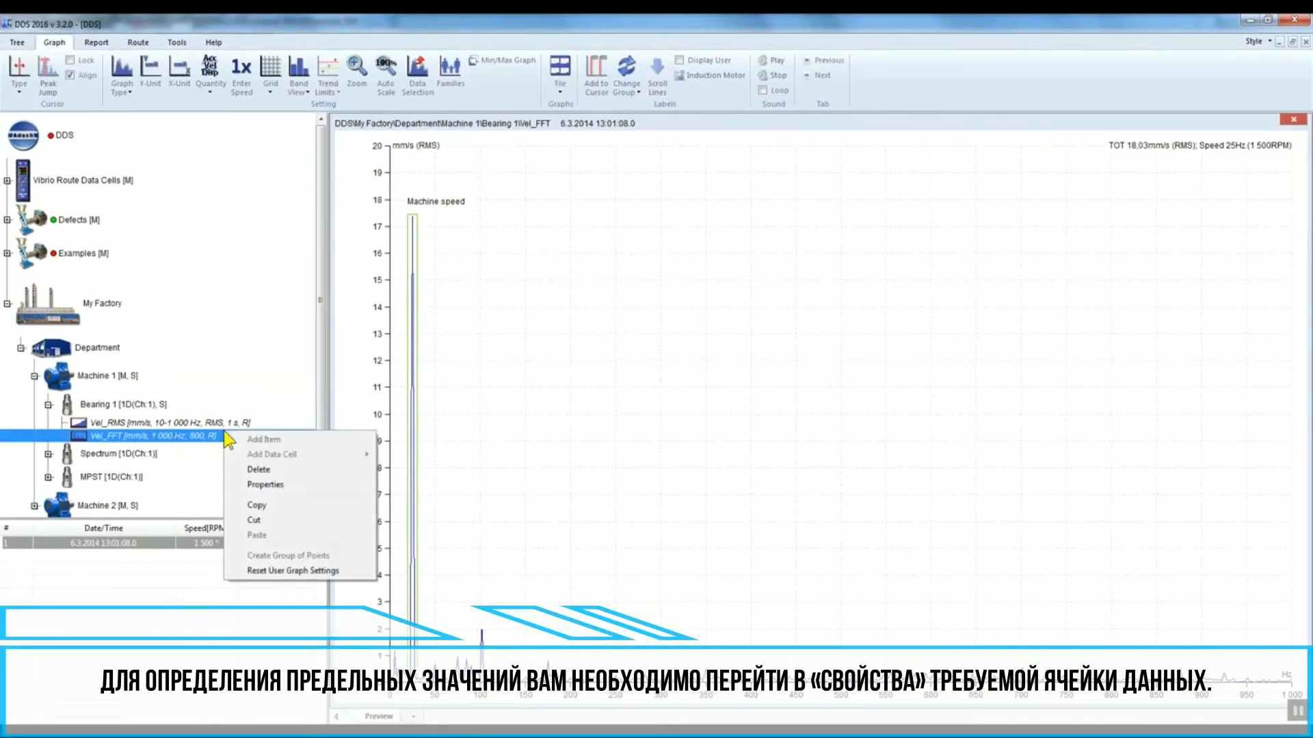
click(294, 487)
click(536, 342)
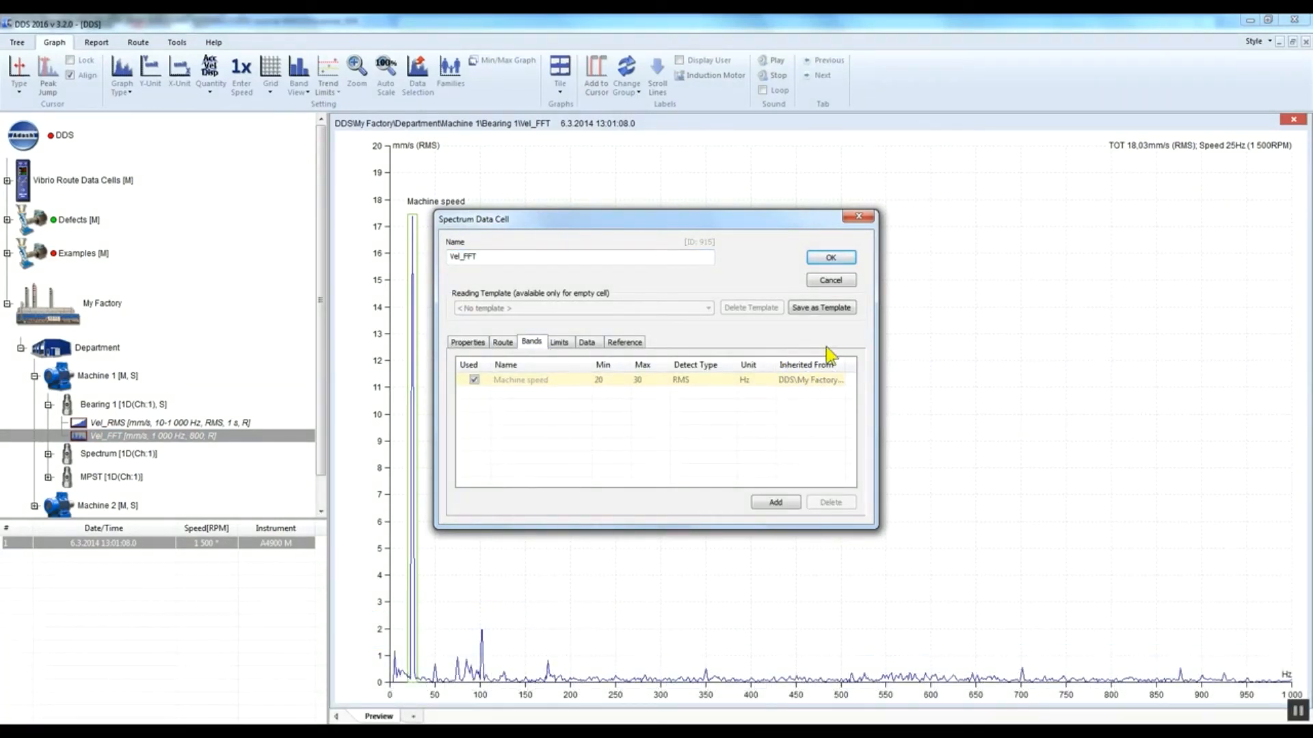
Step: Start adding a limit for the Vel_FFT data cell's bands
click(560, 343)
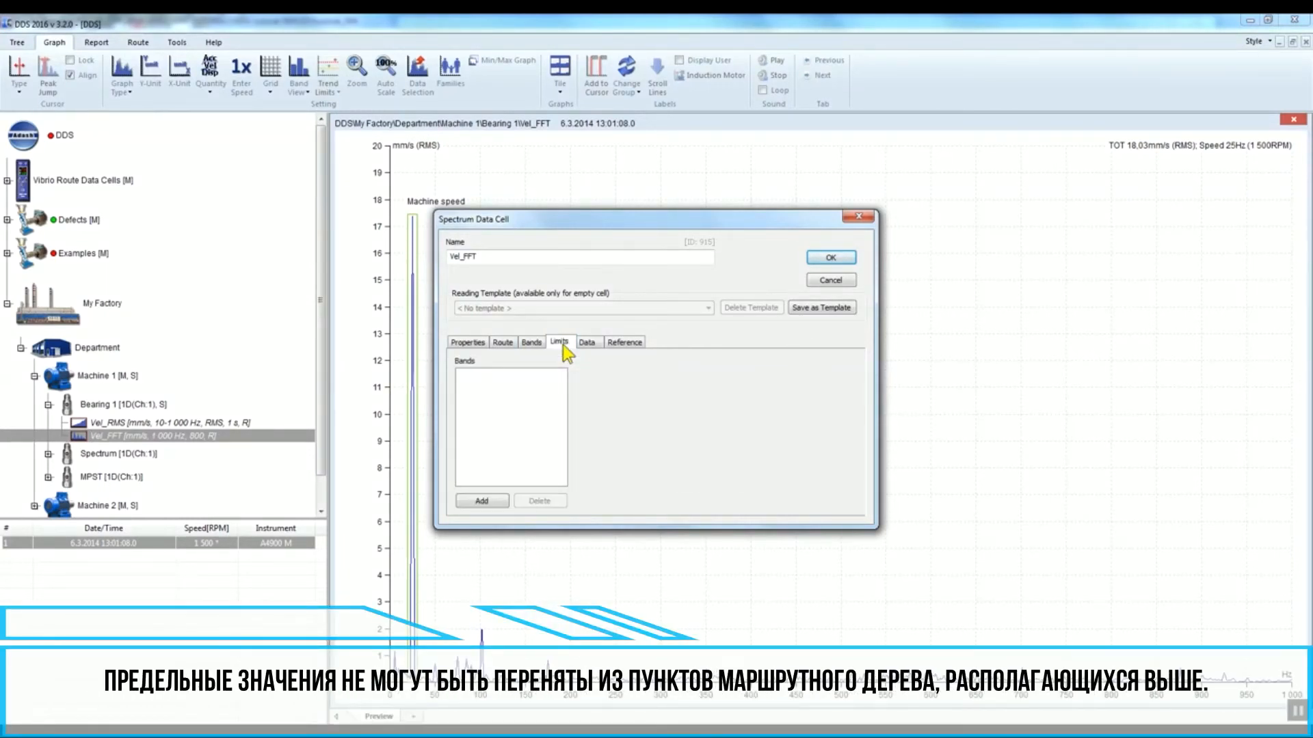
click(493, 499)
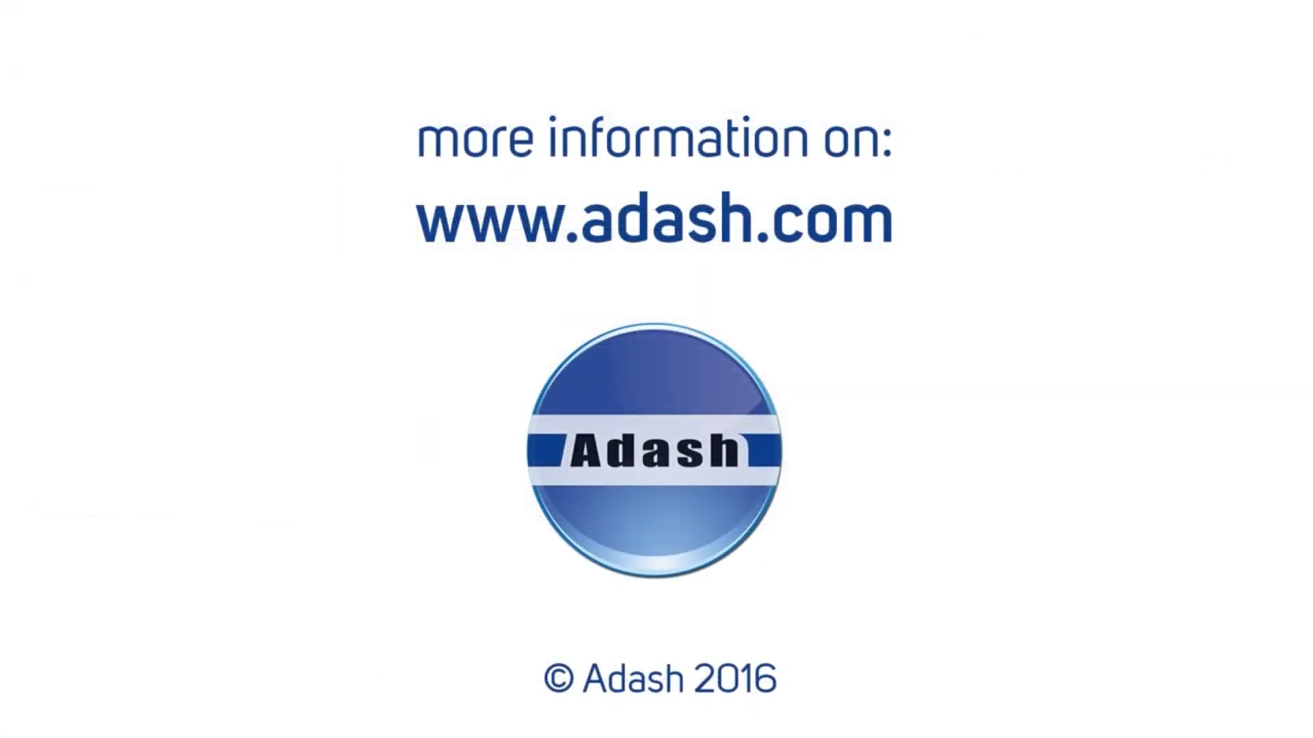